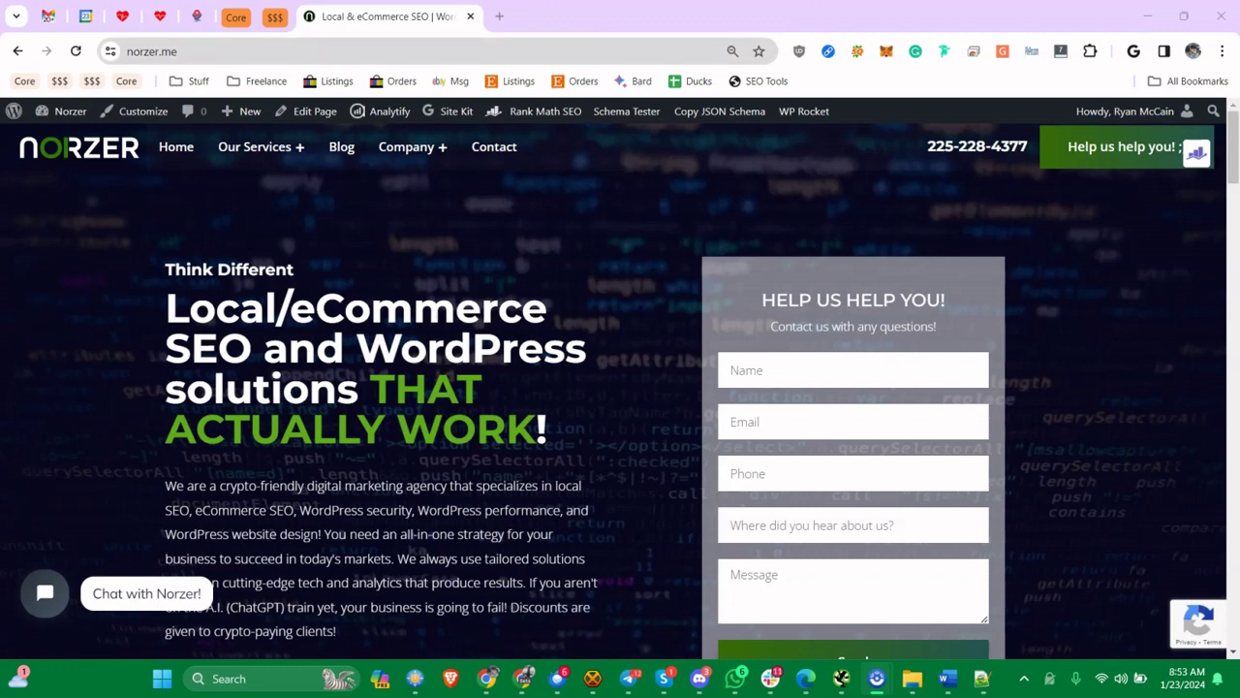
Step: Search 'tor browser' in a new Chrome tab and open the Tor Project download page
click(499, 16)
text(tor)
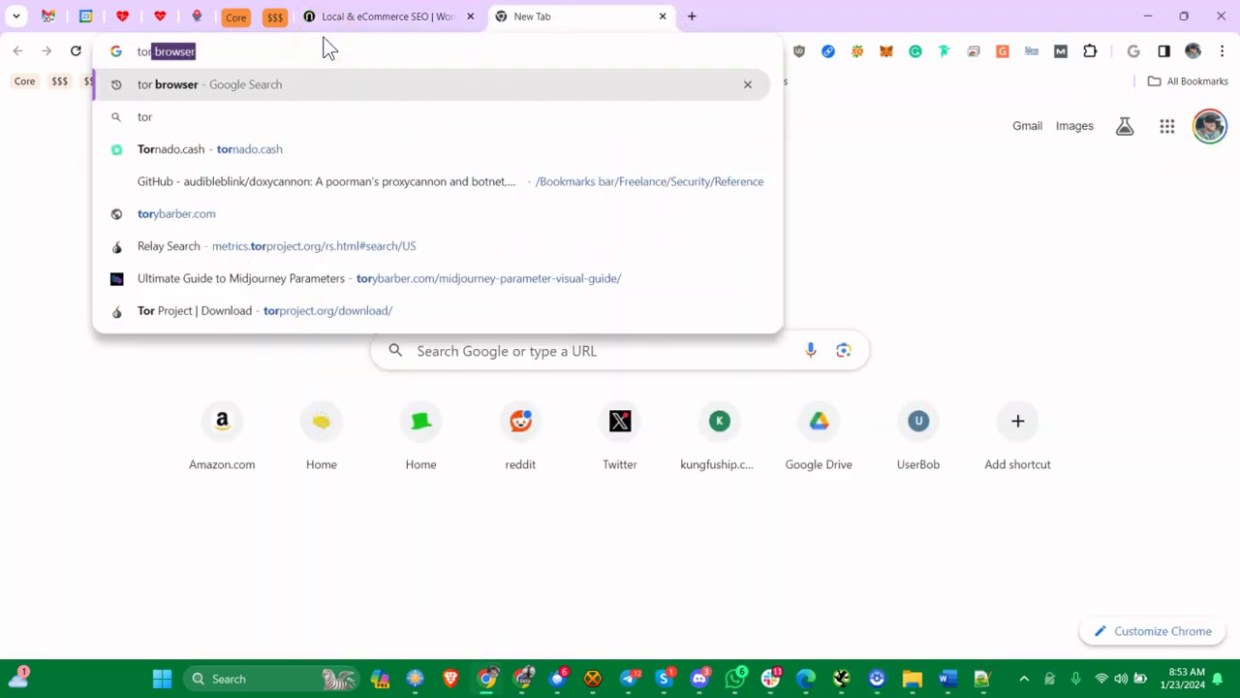
key(Return)
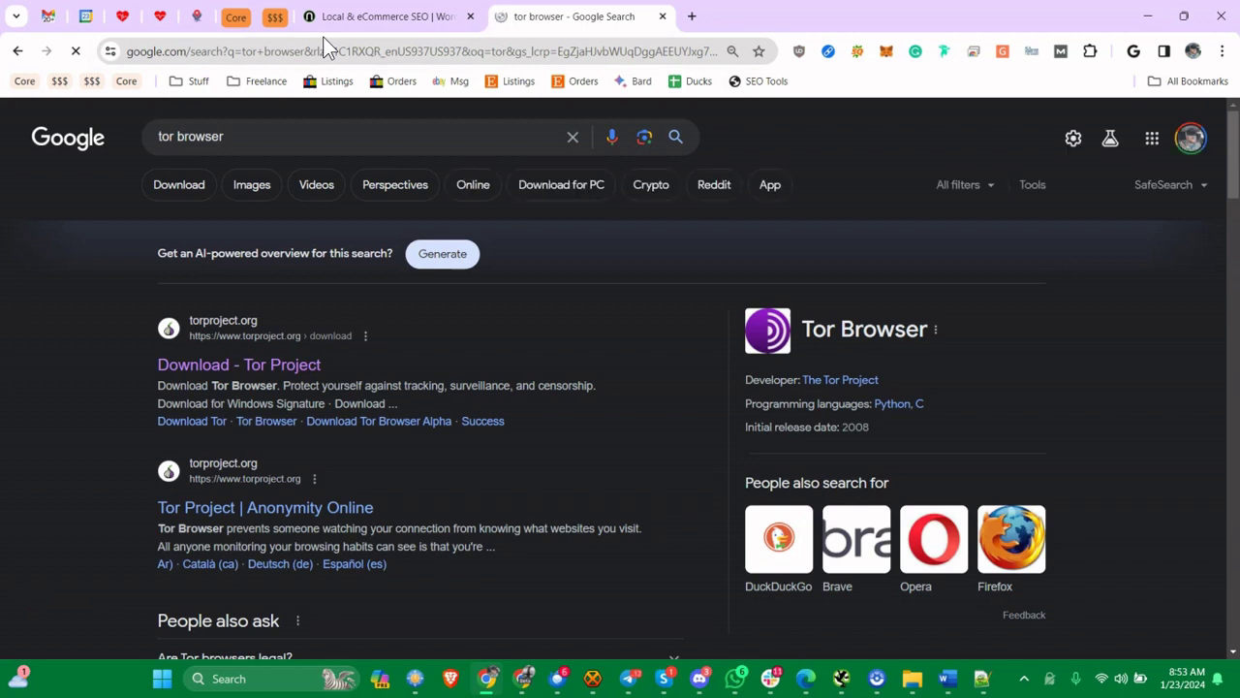
click(252, 370)
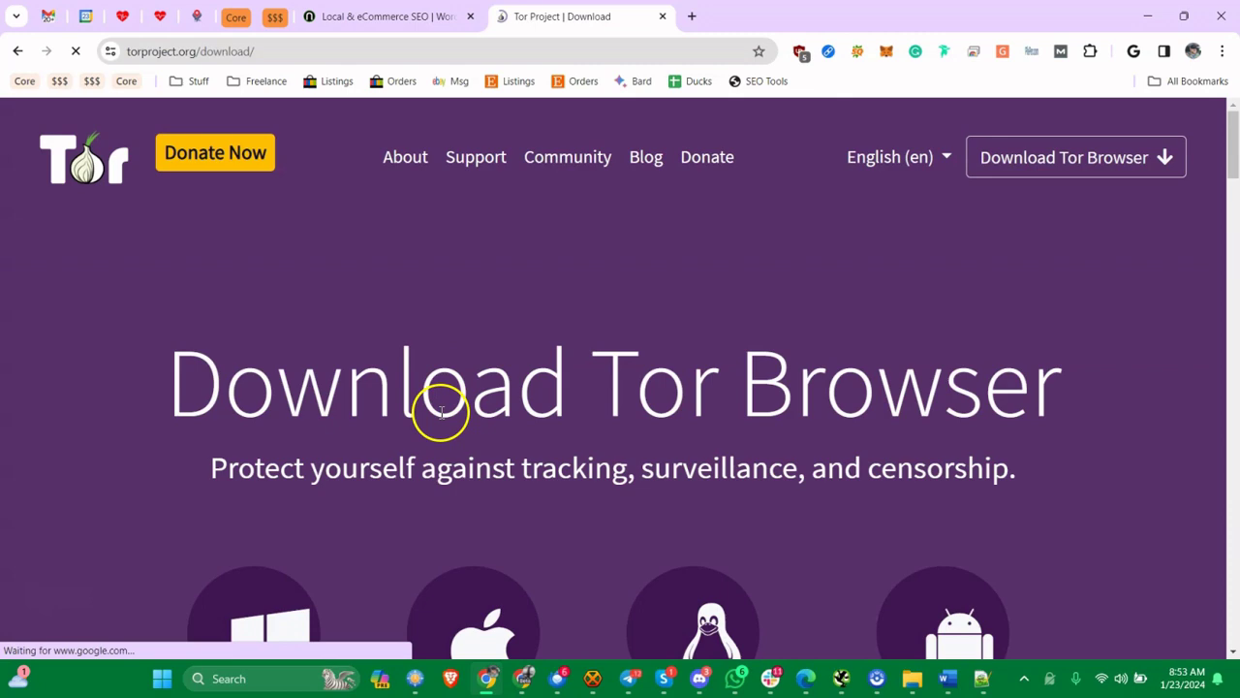
scroll(442, 407, down, 3)
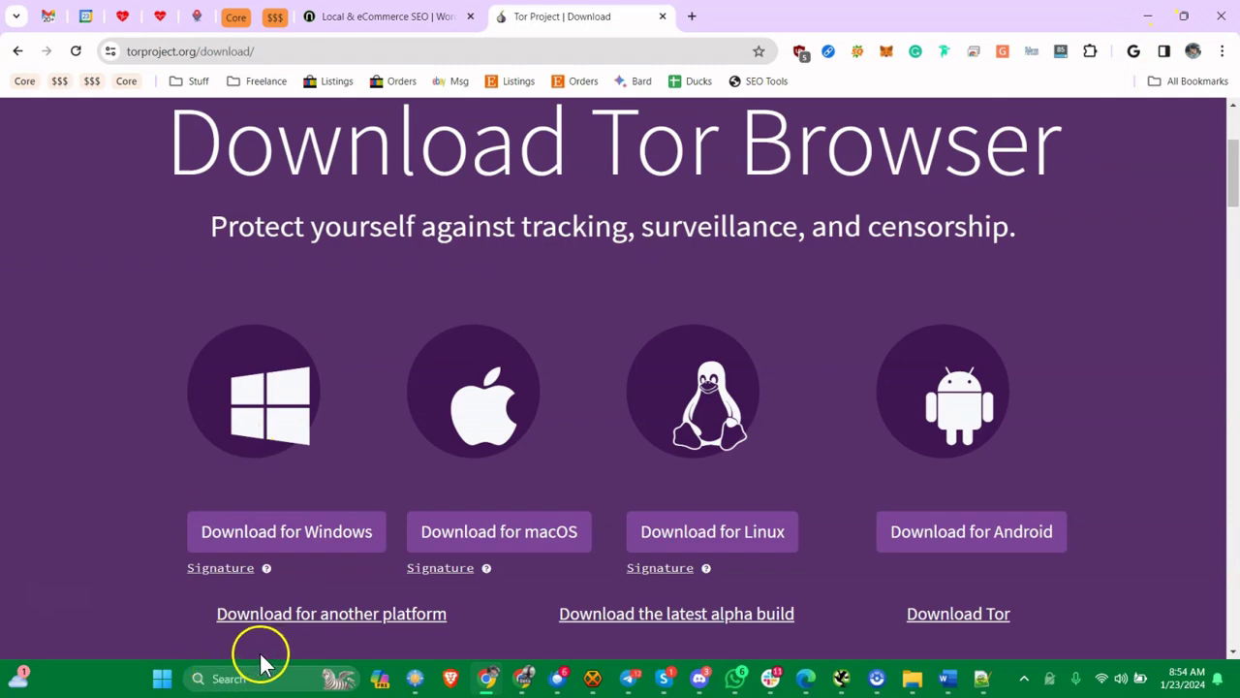
Step: Search Windows for 'Tor' and launch Start Tor Browser from Best match
click(245, 678)
text(Tor)
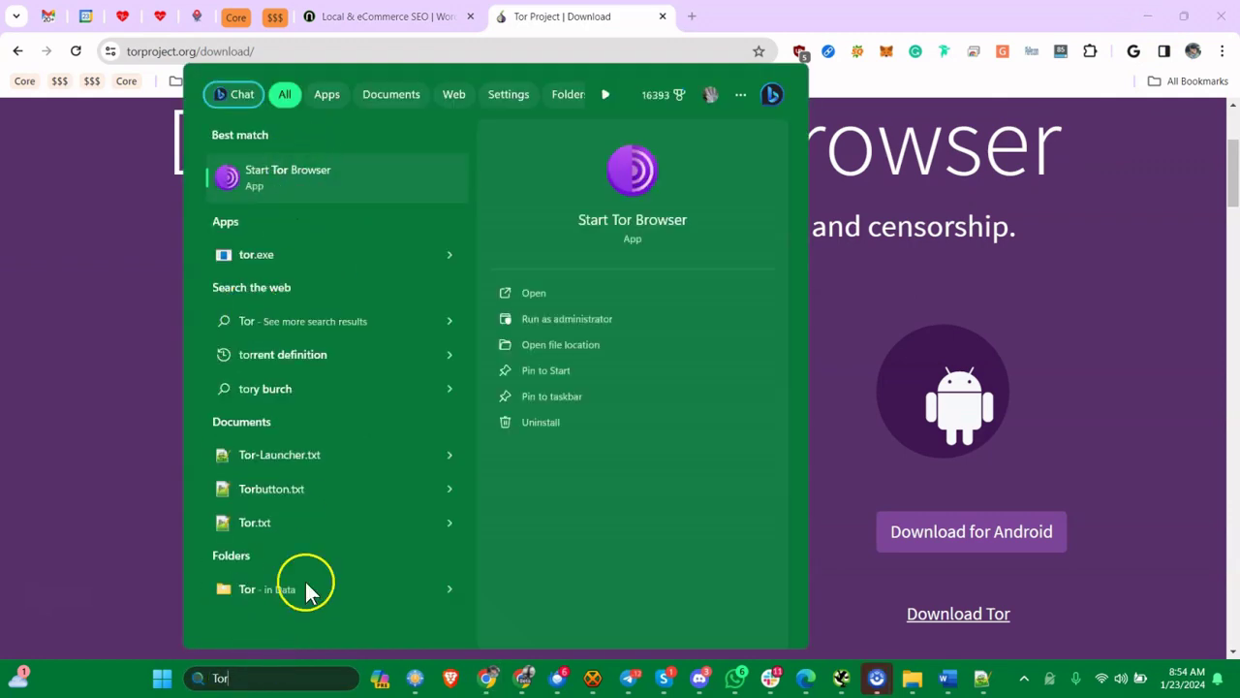
click(317, 182)
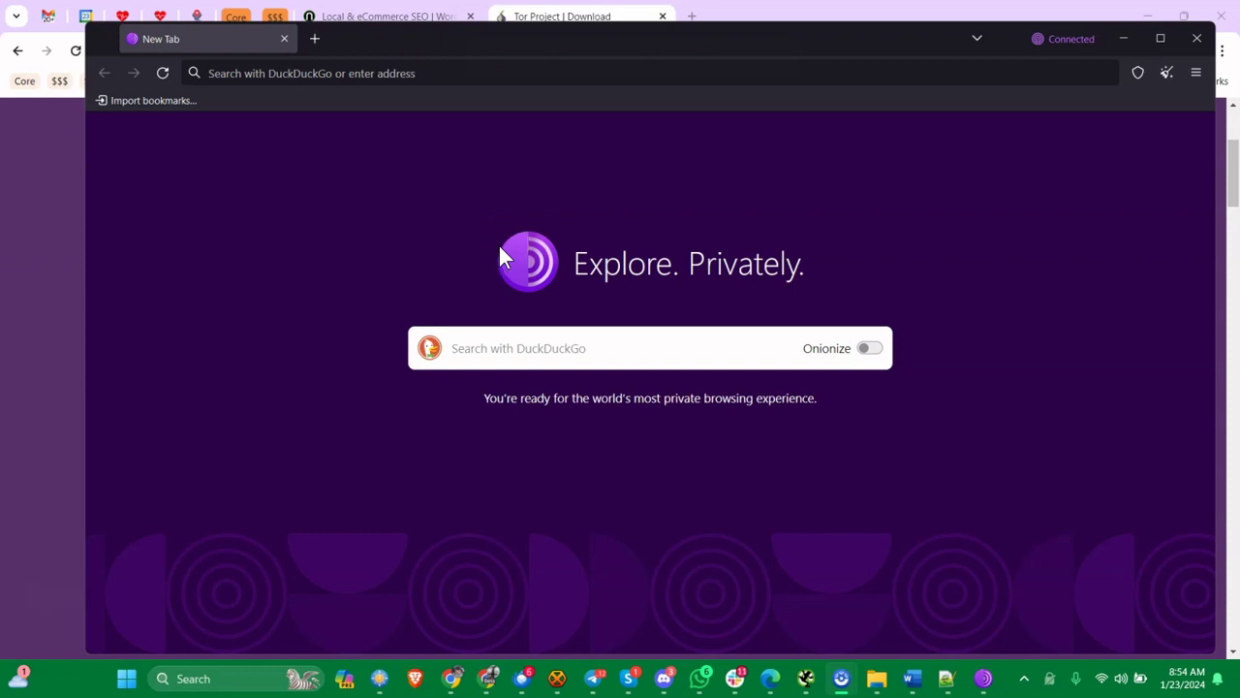
Step: Load ibm.com in Tor Browser's address bar
click(410, 78)
text(ibm.com)
key(Return)
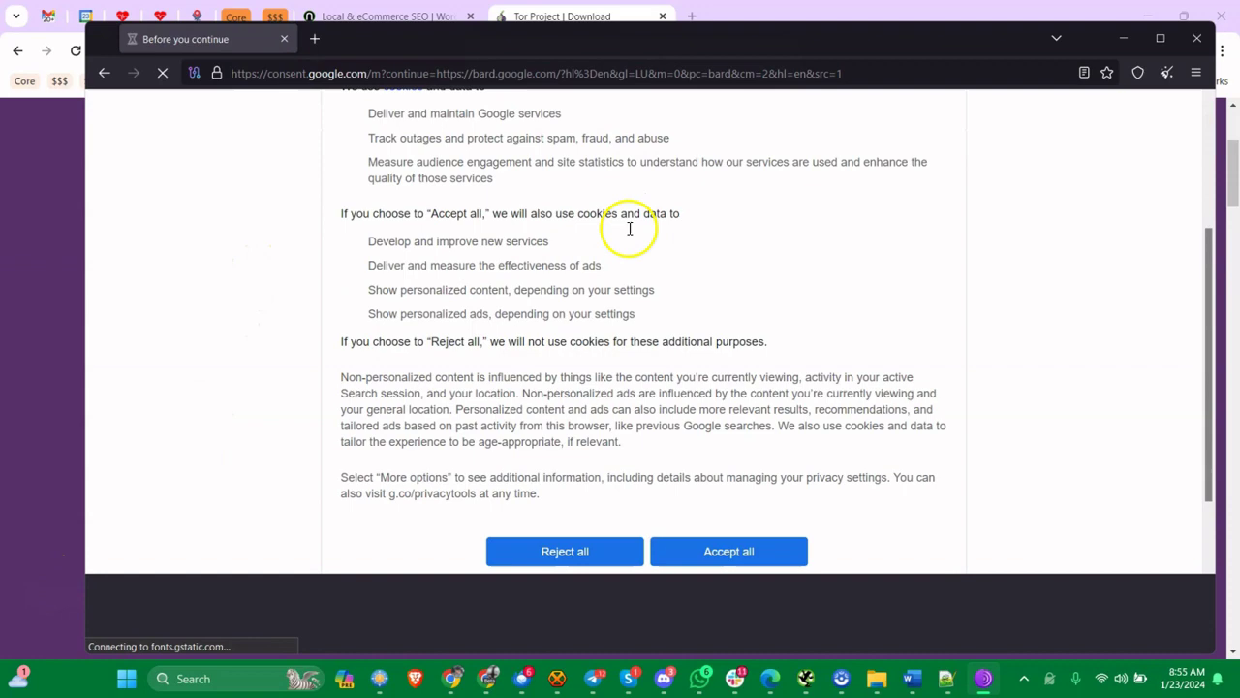
click(193, 74)
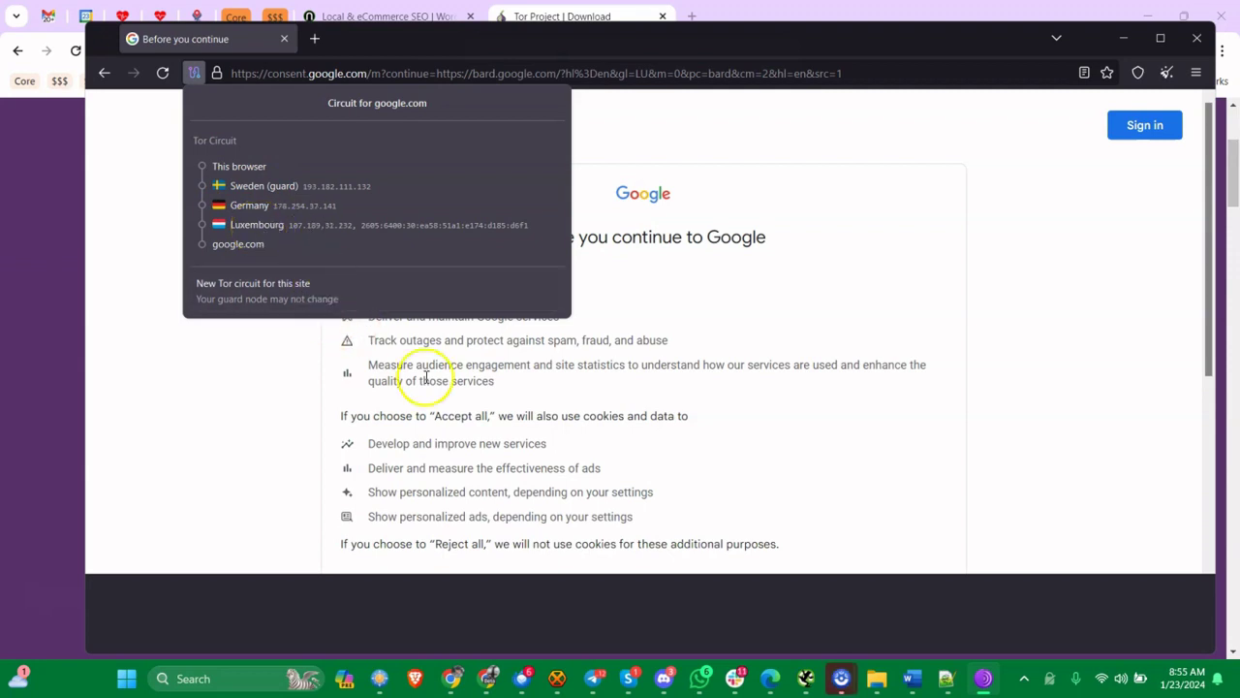
click(697, 308)
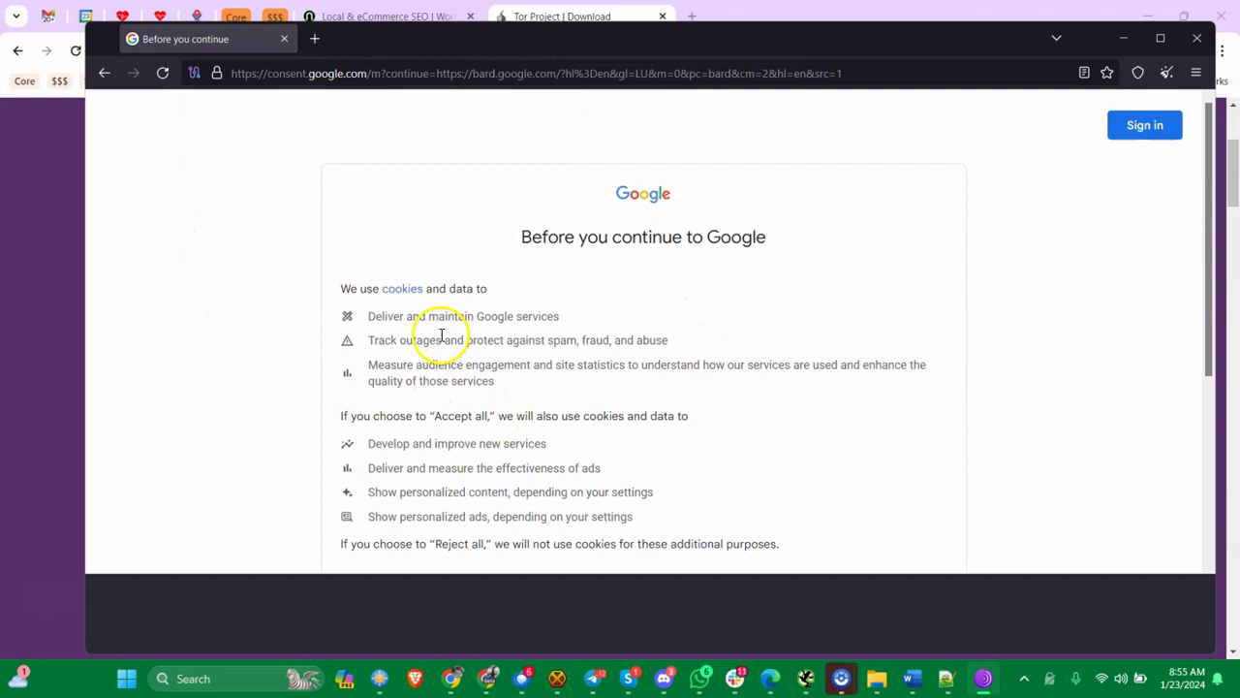
scroll(440, 330, down, 3)
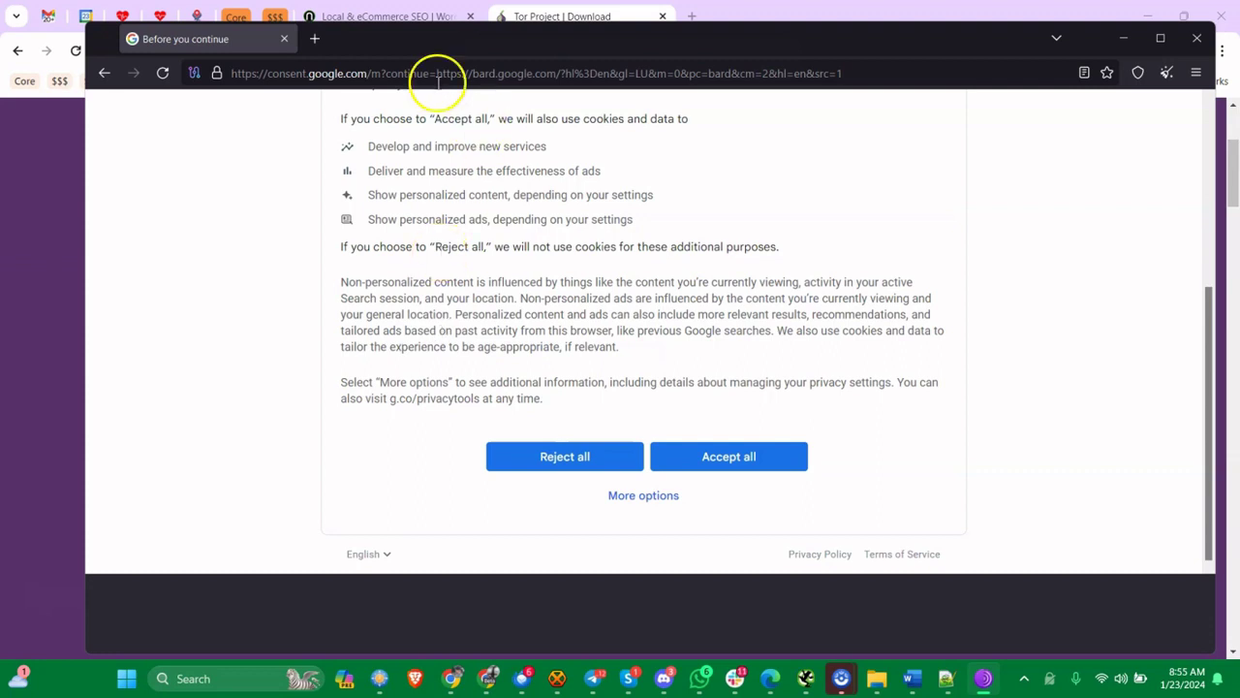
click(190, 74)
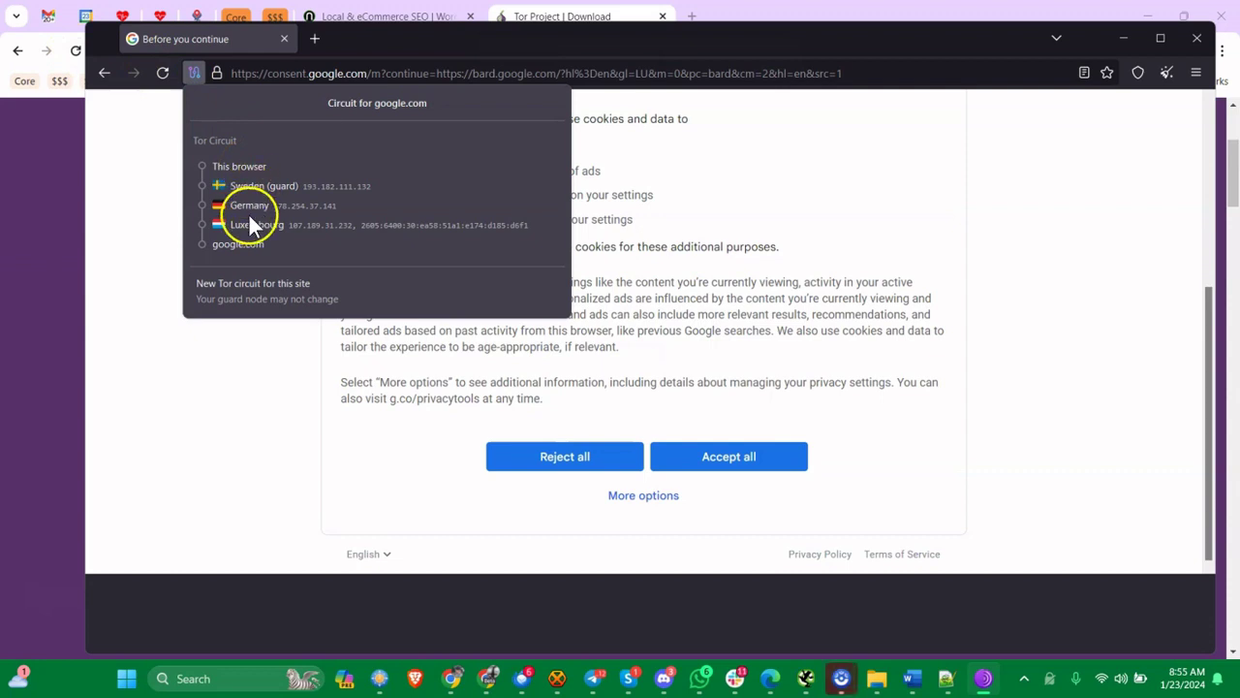
key(Escape)
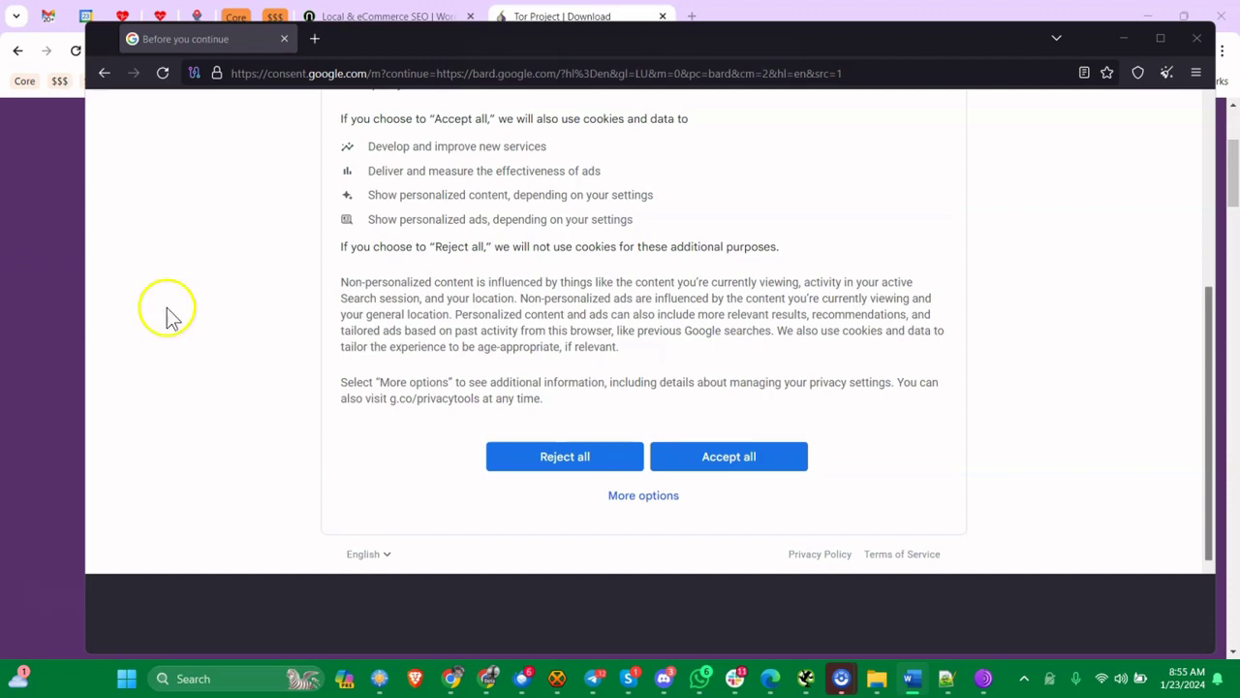
Step: Close Tor Browser and locate Tor Browser's Data\Tor folder in File Explorer
click(1196, 39)
click(913, 680)
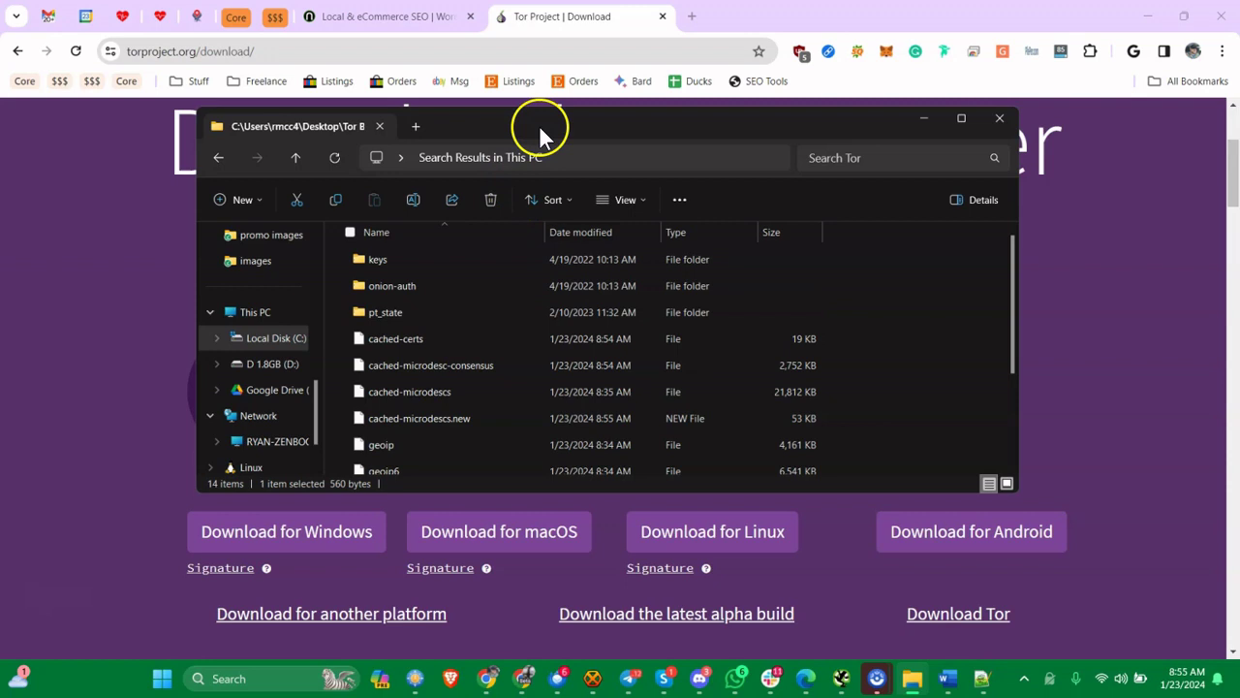
scroll(442, 410, down, 2)
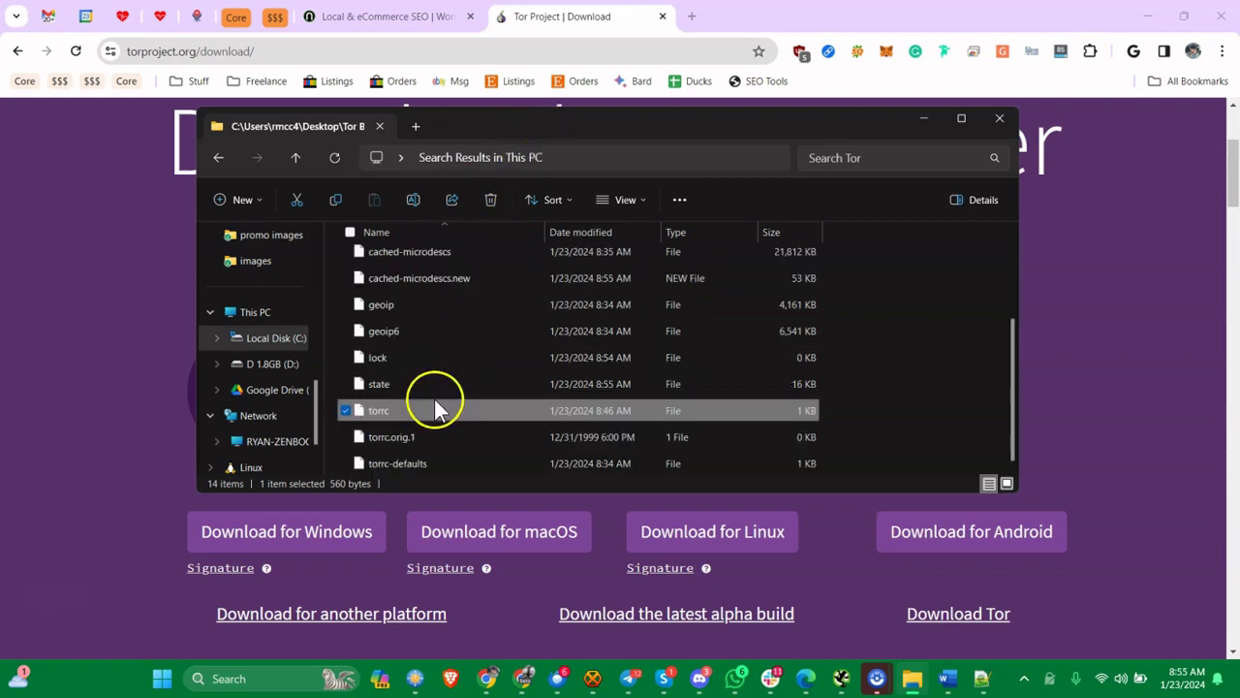
click(623, 157)
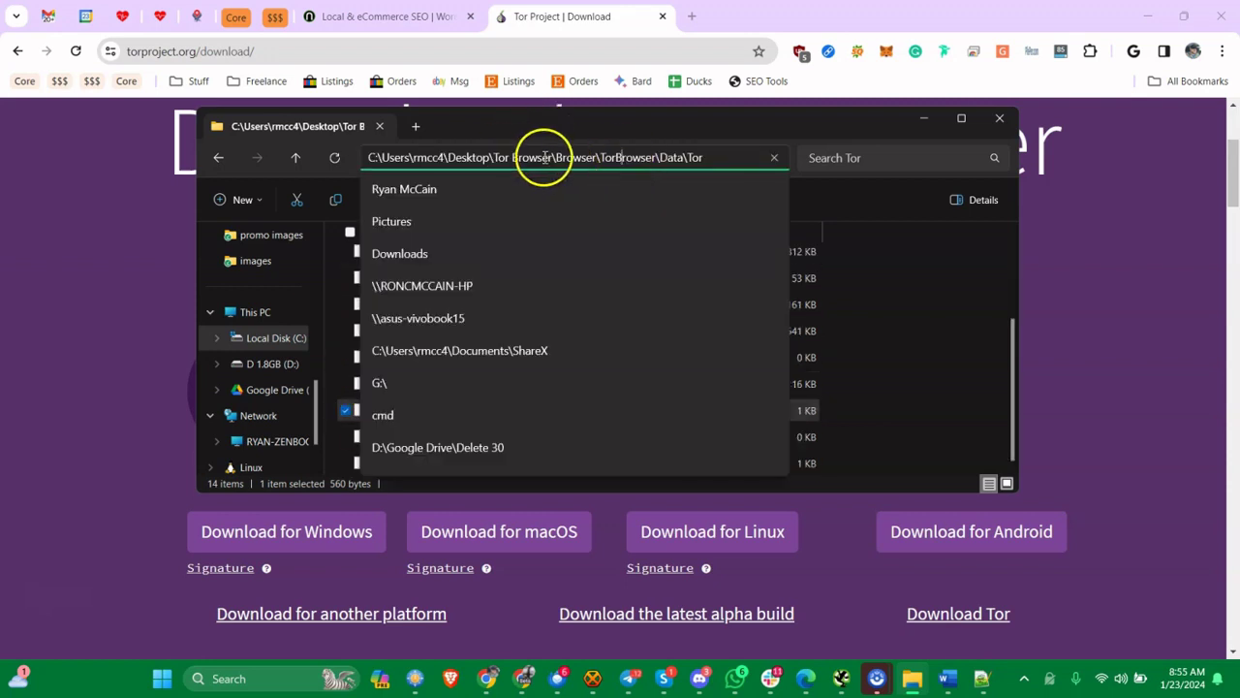
click(438, 157)
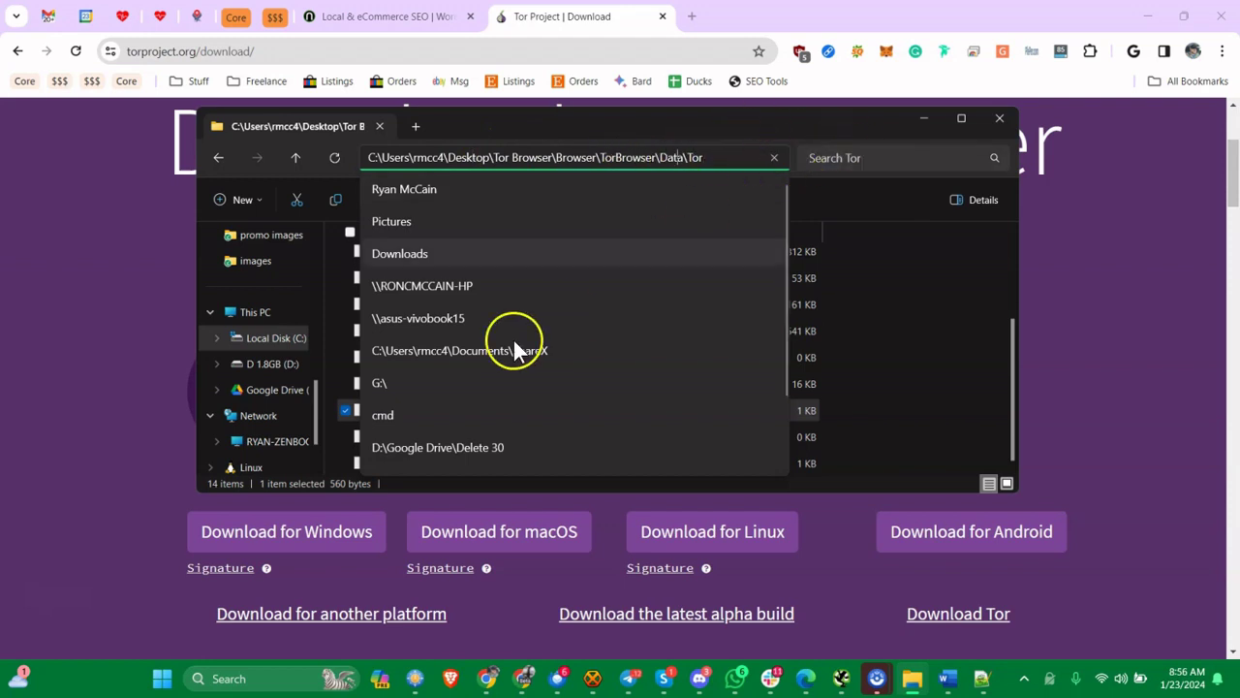
click(347, 395)
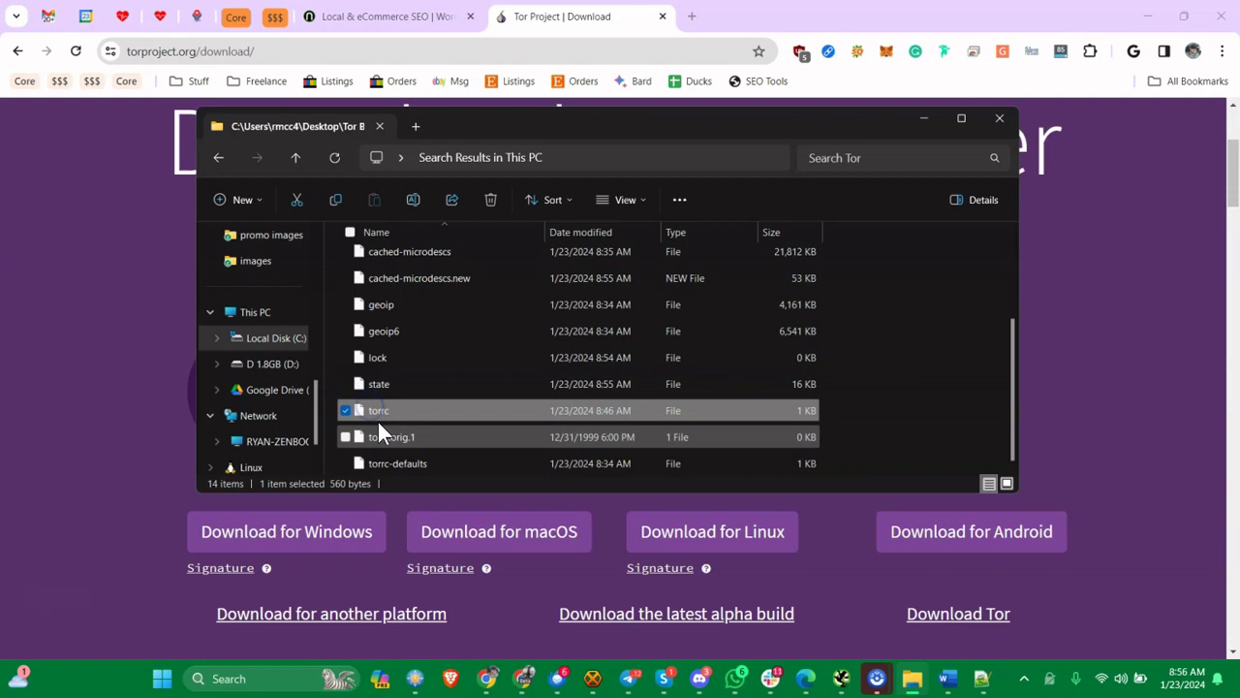
Step: Open torrc with Notepad++, just once
click(385, 411)
right_click(386, 411)
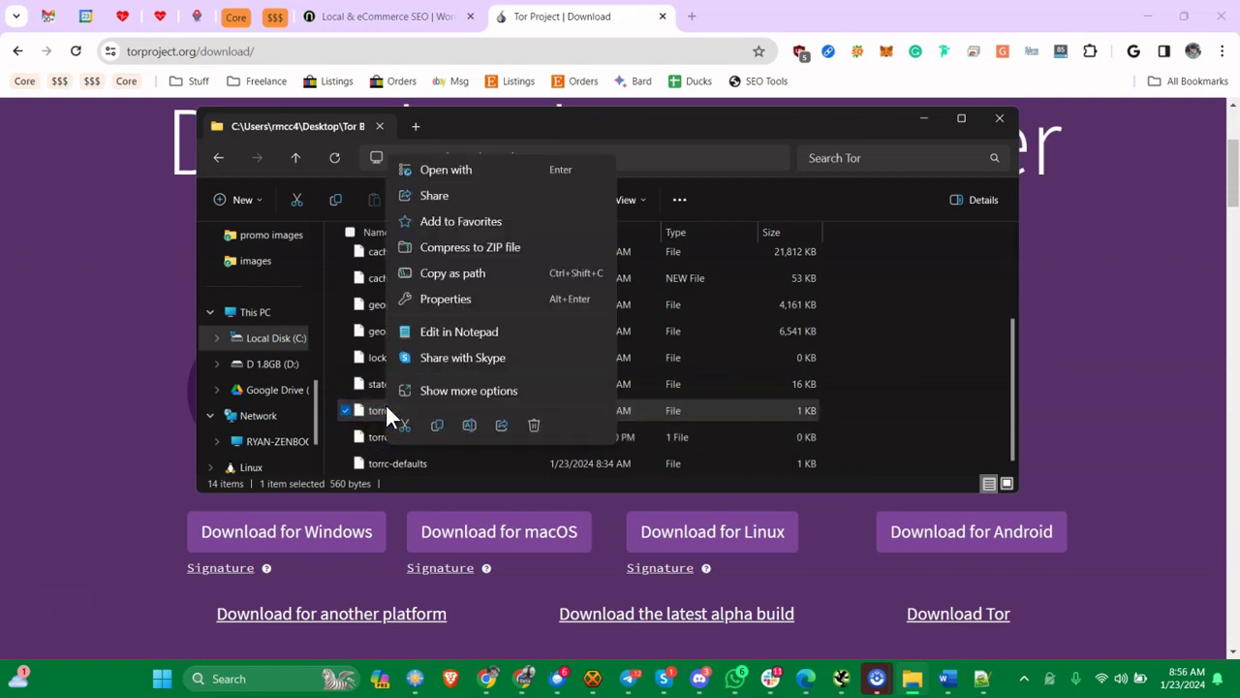
click(453, 178)
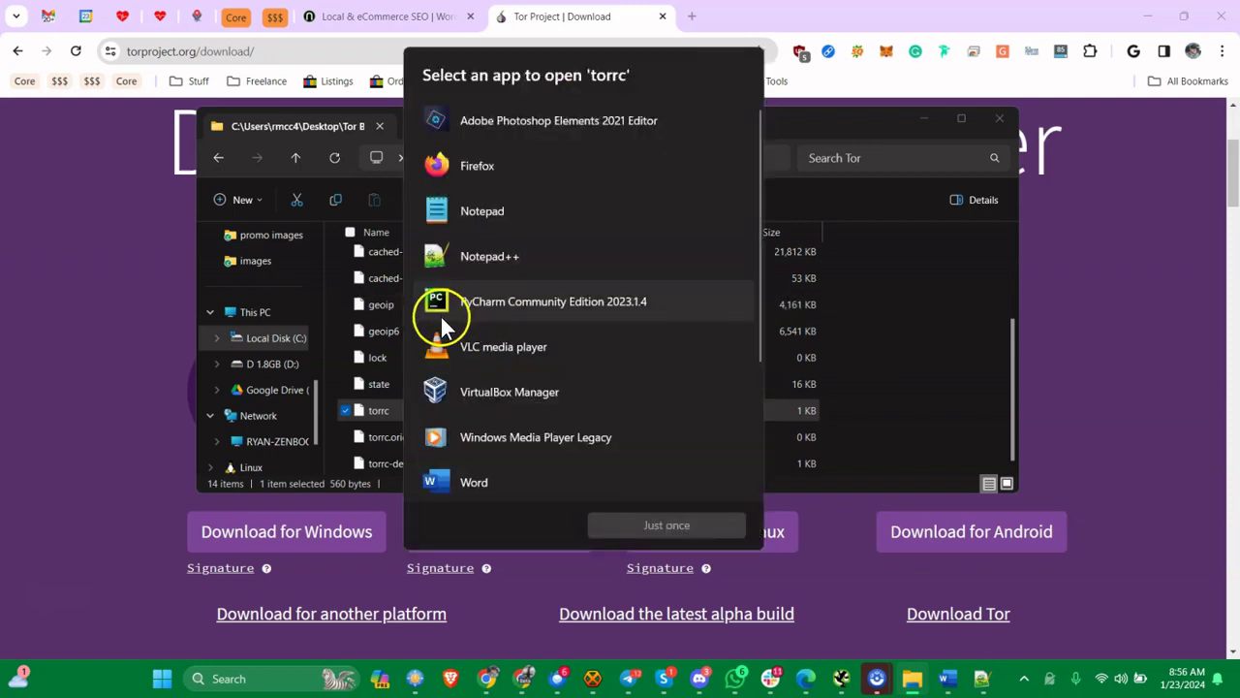
click(489, 256)
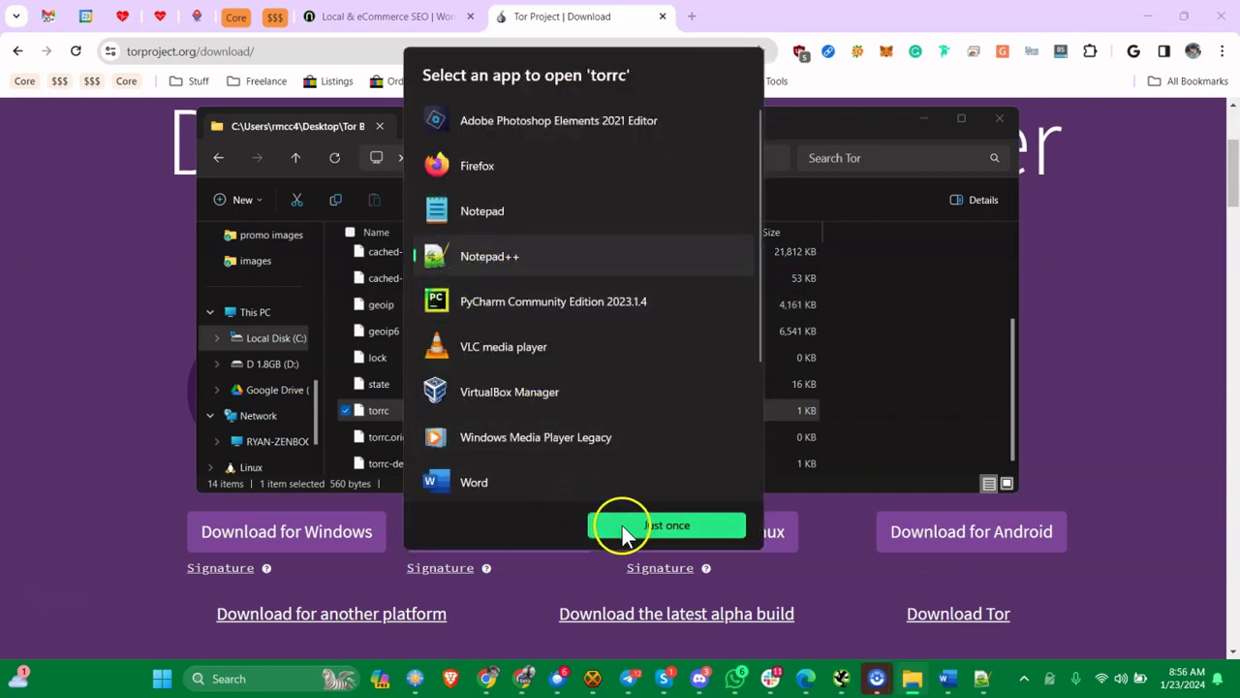
click(664, 528)
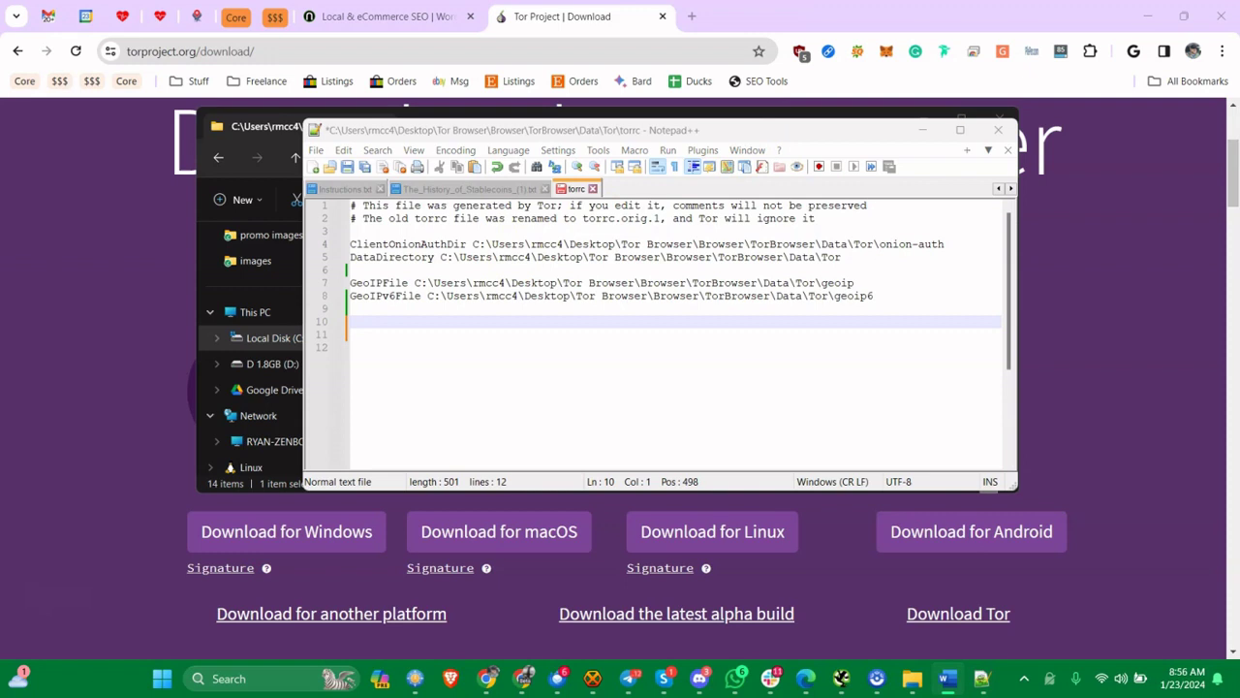
Step: Paste '#ExitNodes {US} StrictNodes 1' onto line 10 of torrc and highlight the US code
click(401, 332)
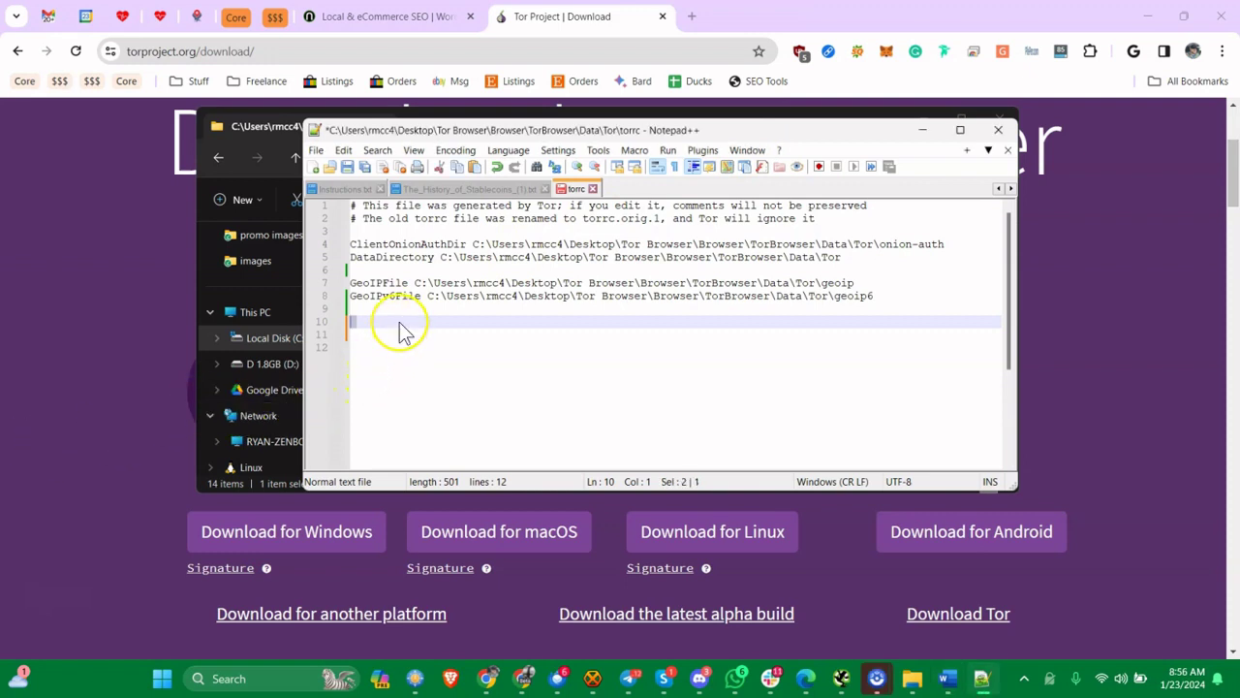
text(#ExitNodes {US} StrictNodes 1)
click(385, 332)
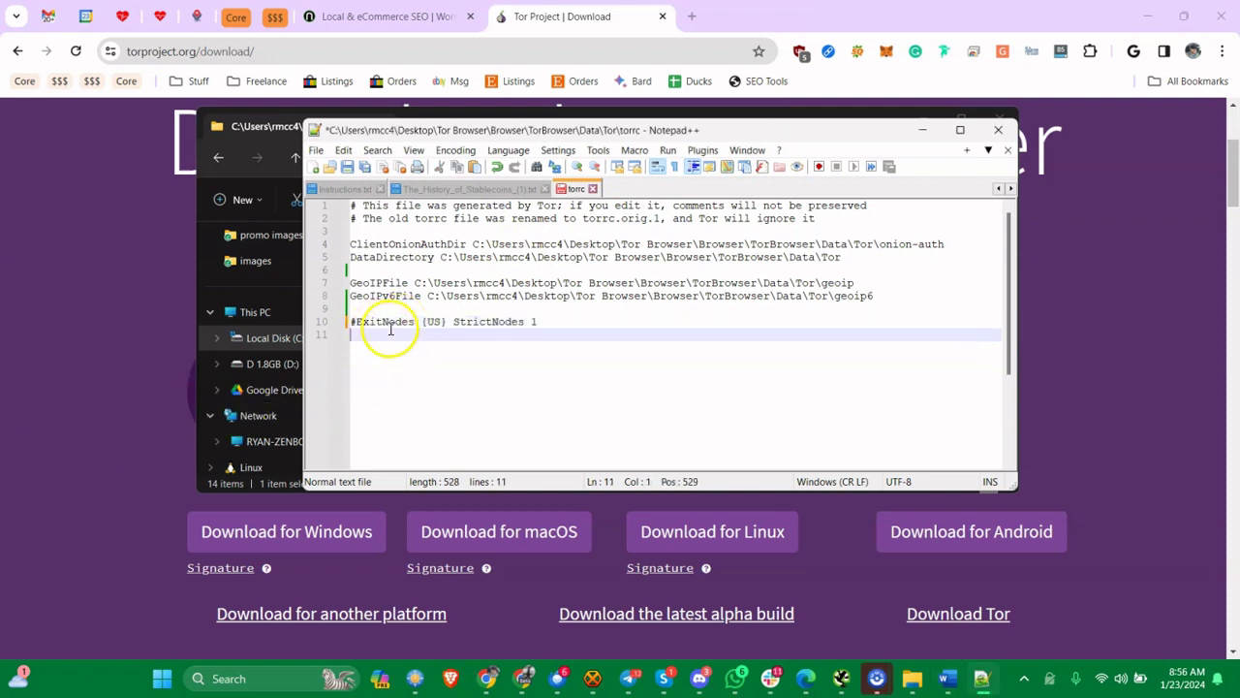
double_click(432, 323)
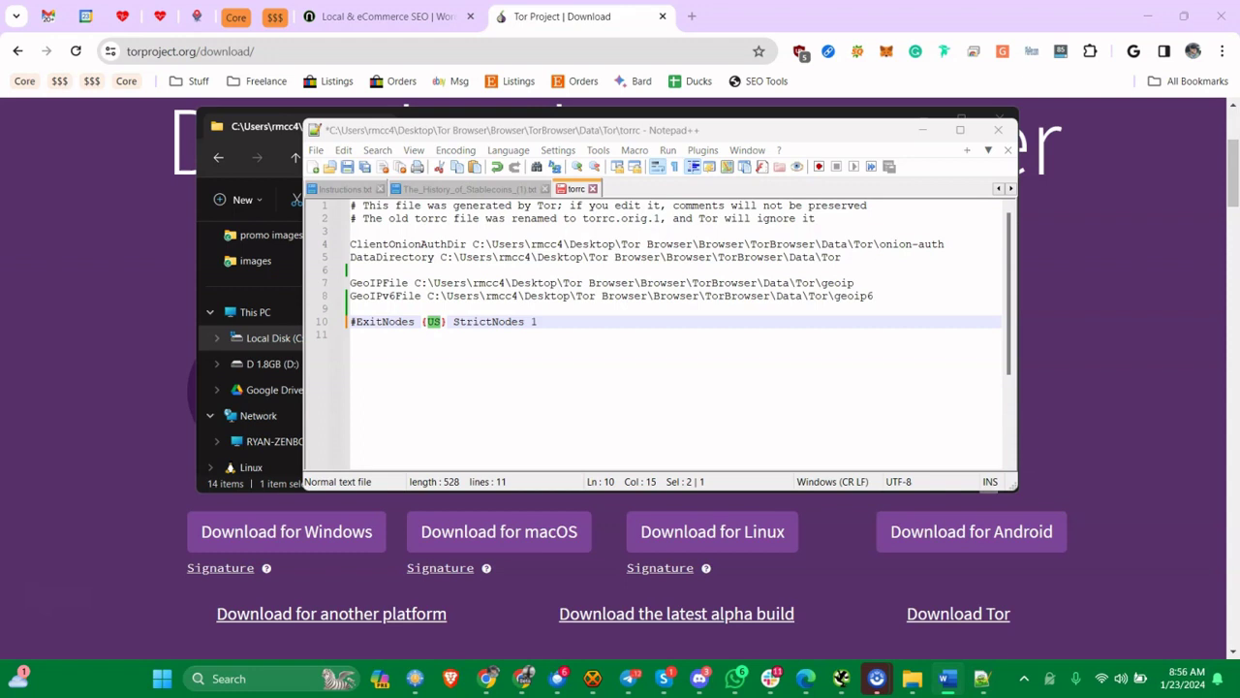
click(690, 17)
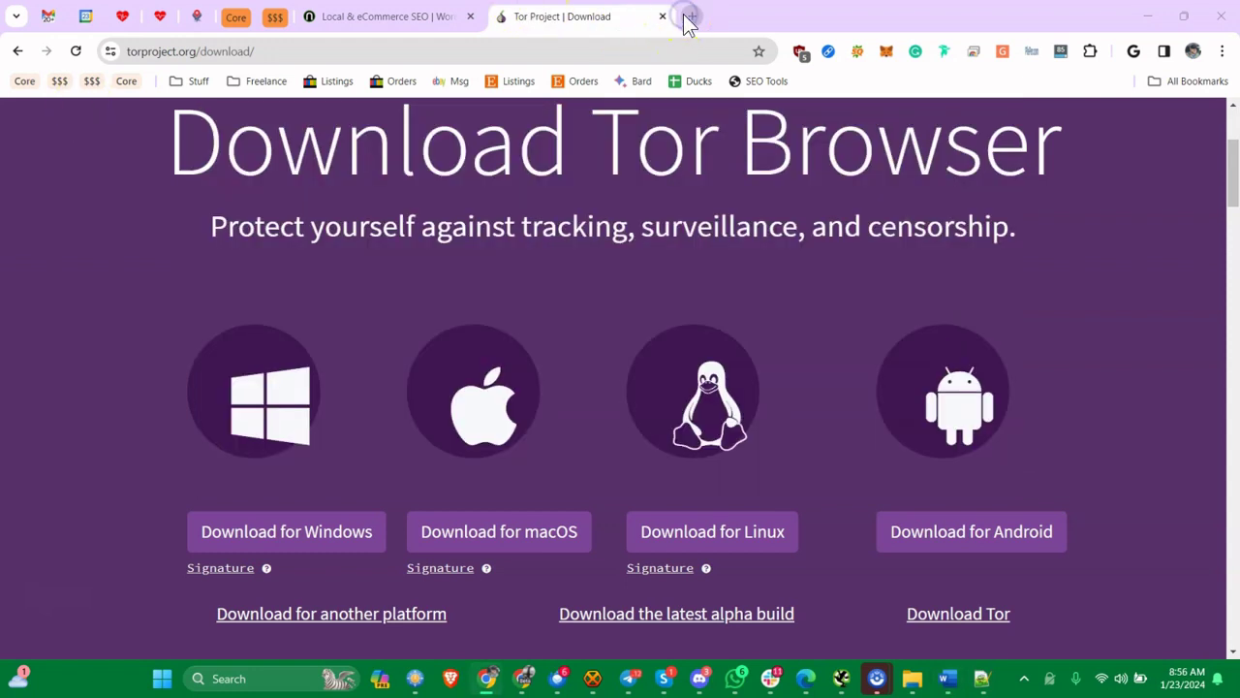
Step: Search 'canada' in the ISO Online Browsing Platform country codes and select its code CA
click(689, 17)
text(https://www.iso.org/obp/ui/#search)
key(Return)
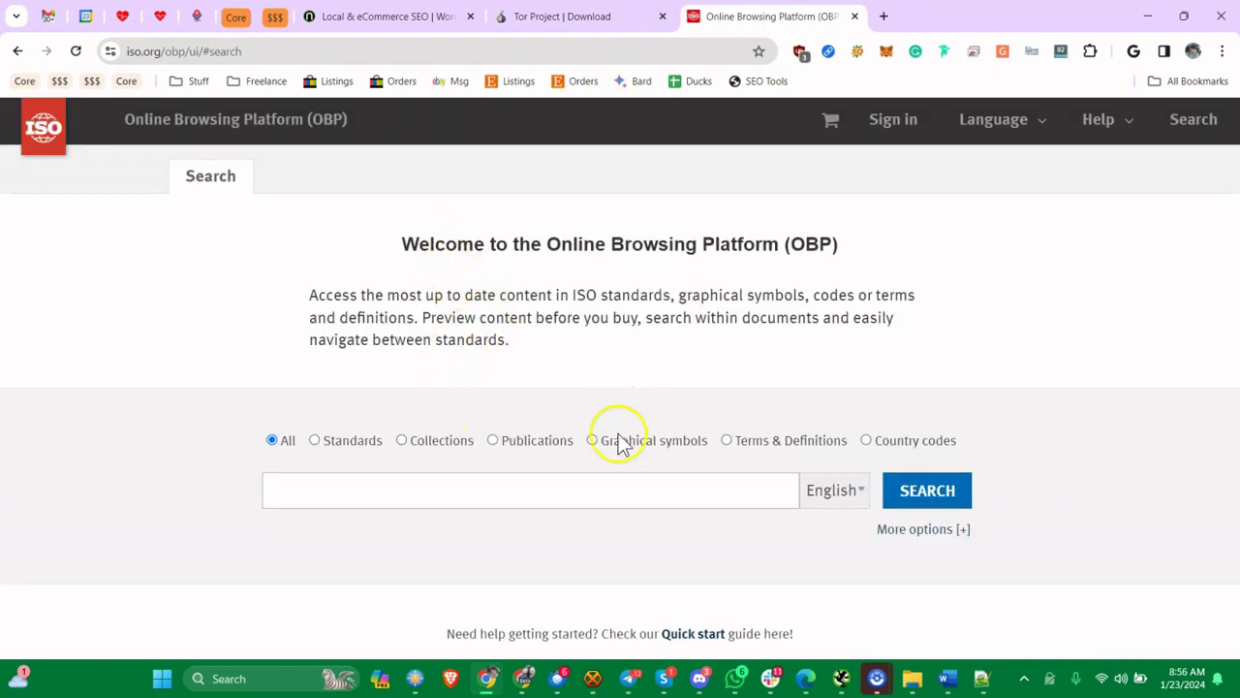
click(865, 441)
click(644, 493)
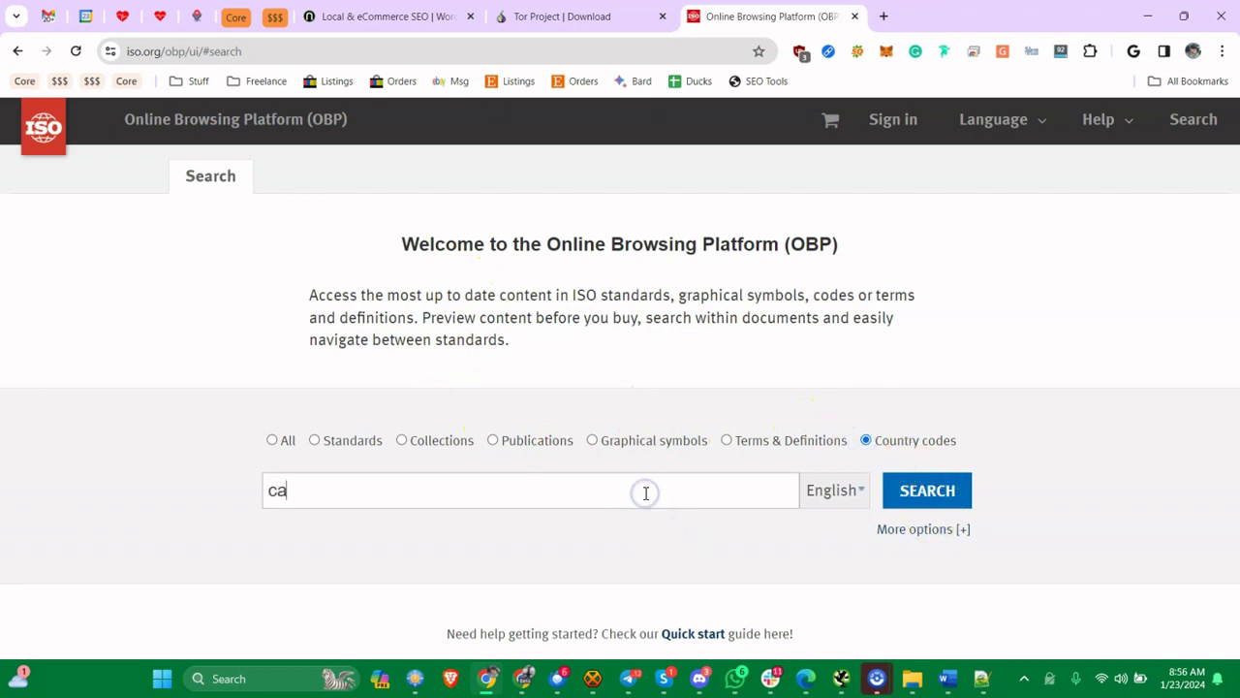
key(Return)
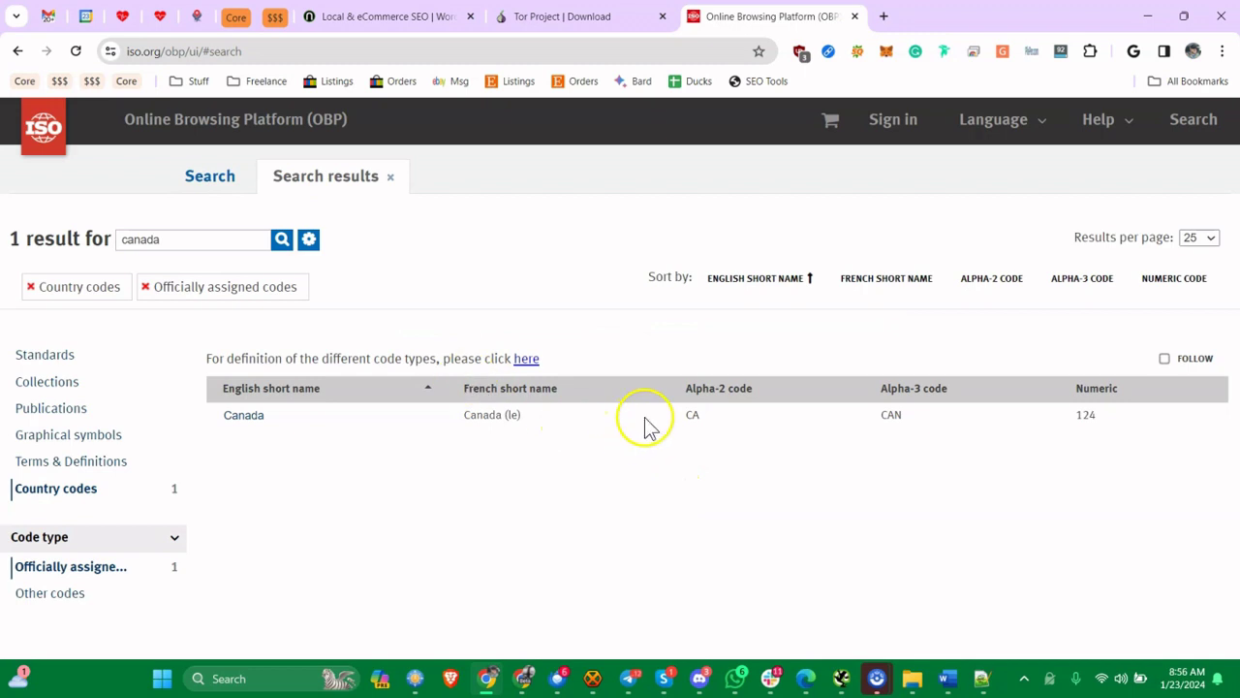
click(692, 419)
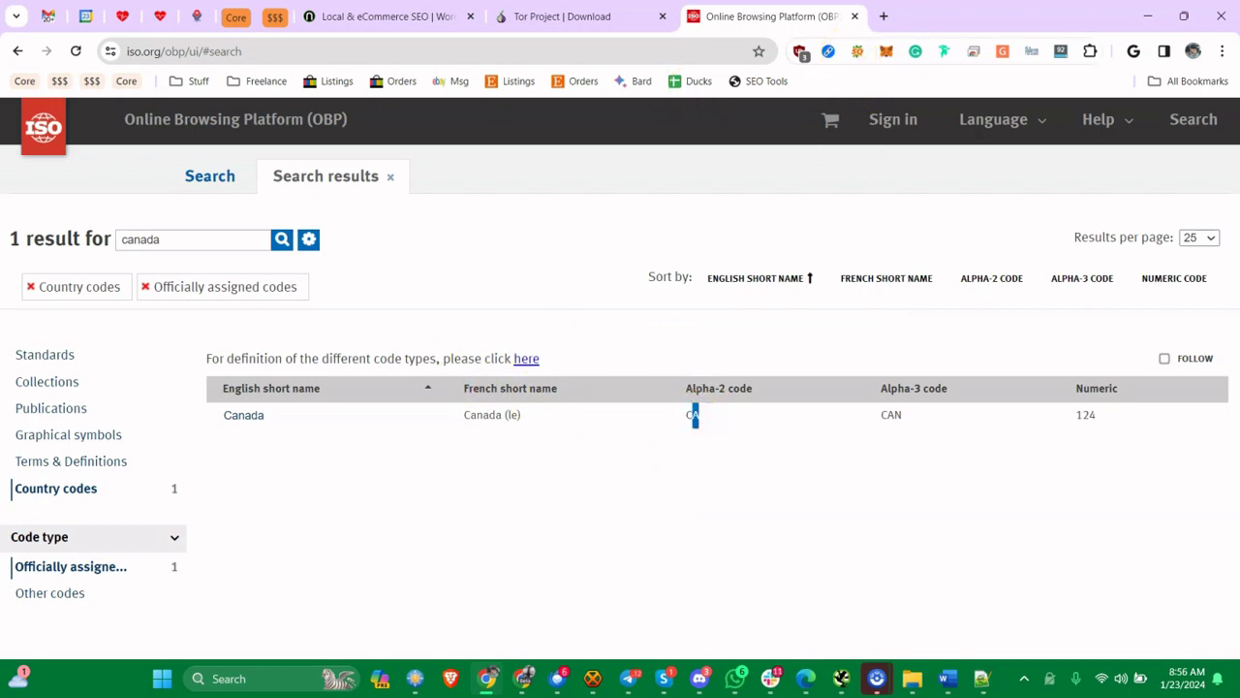
Step: Open Tor Metrics Relay Search at metrics.torproject.org/rs.html in a new tab
click(880, 21)
text(https://metrics.torproject.org/rs.html)
key(Return)
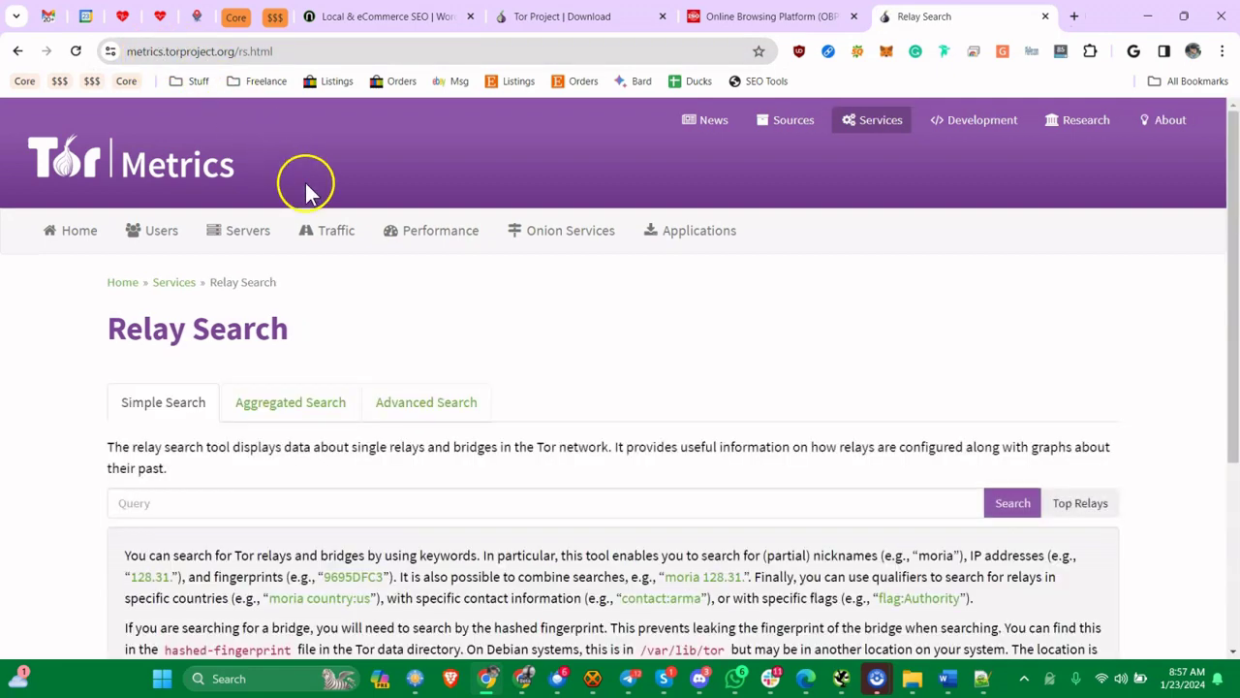
Step: Scroll through the Tor Metrics Relay Search page, then close its tab
scroll(335, 291, down, 3)
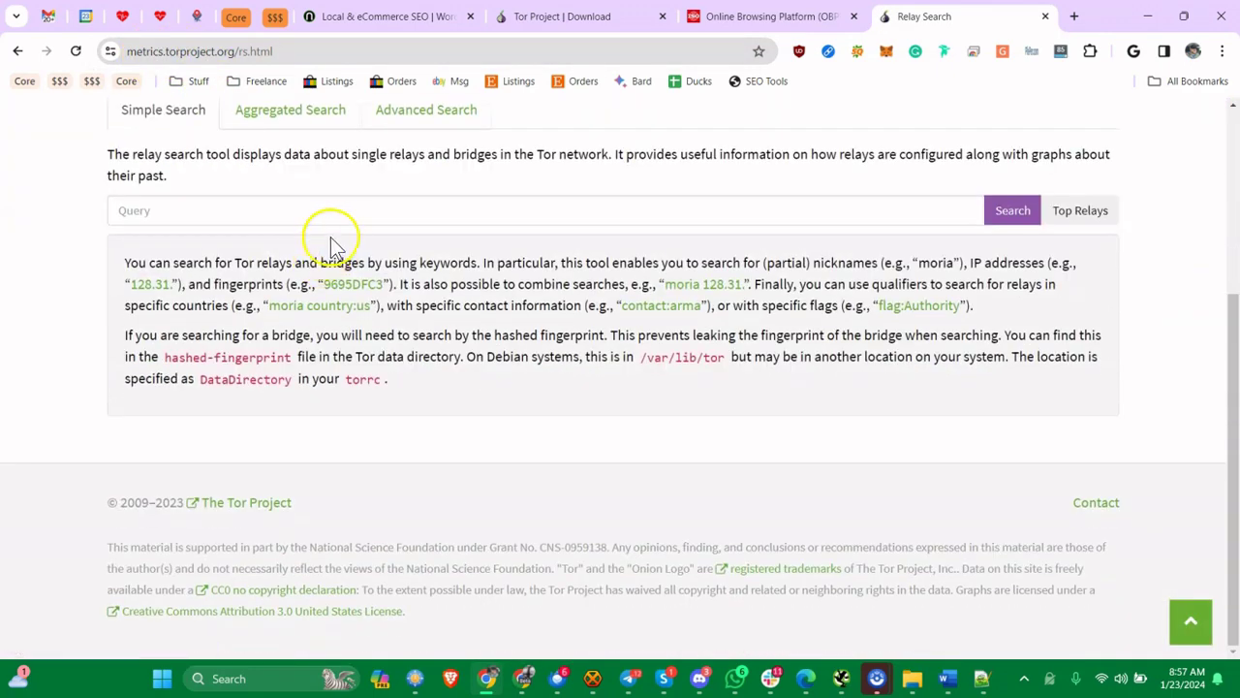
scroll(291, 257, up, 1)
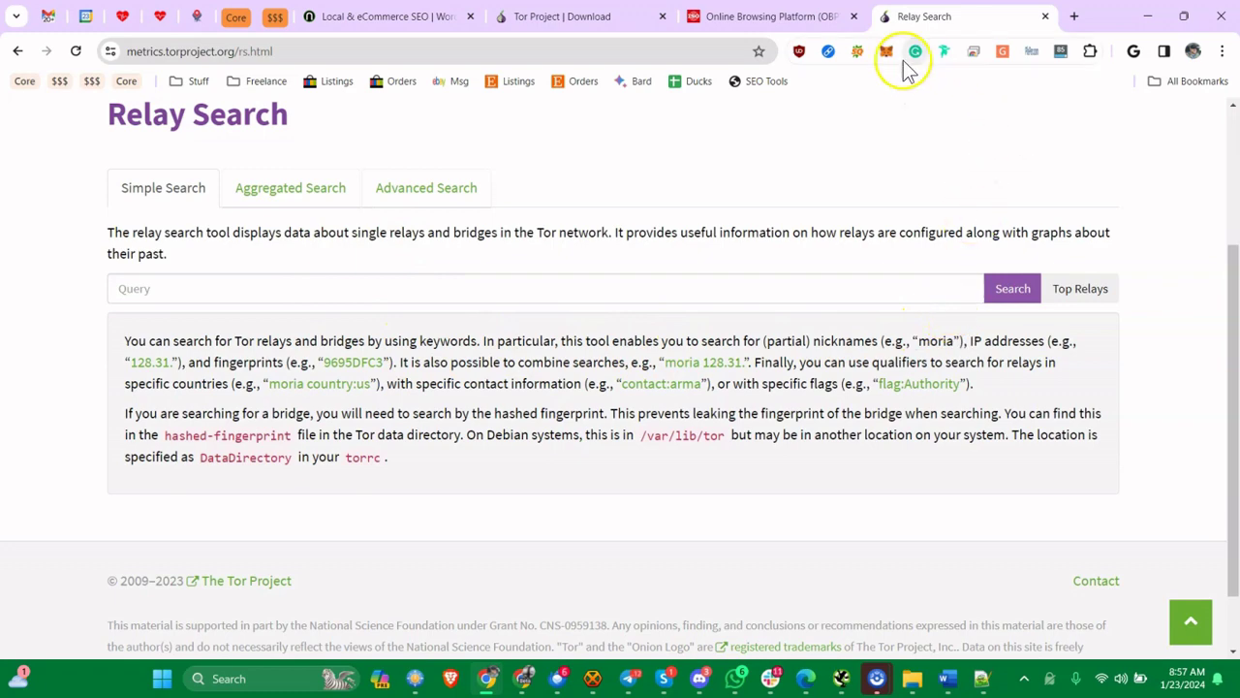
click(1042, 18)
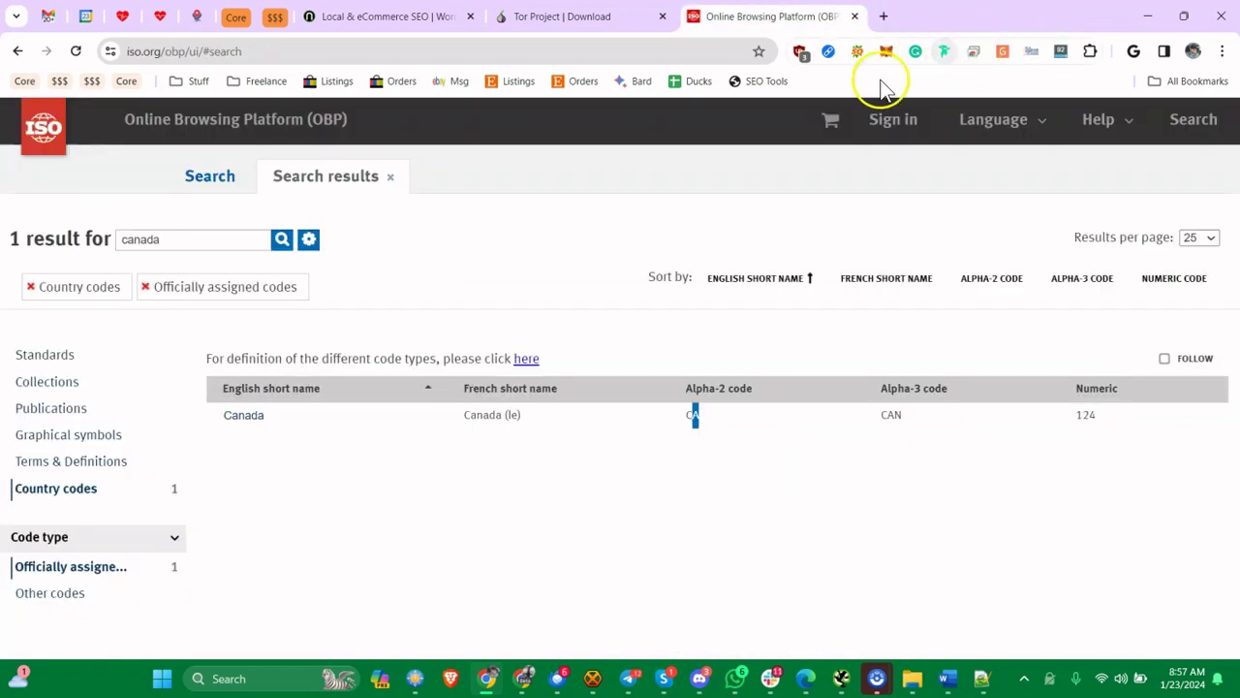
Step: Delete the leading # from the ExitNodes line 10 in torrc
click(985, 680)
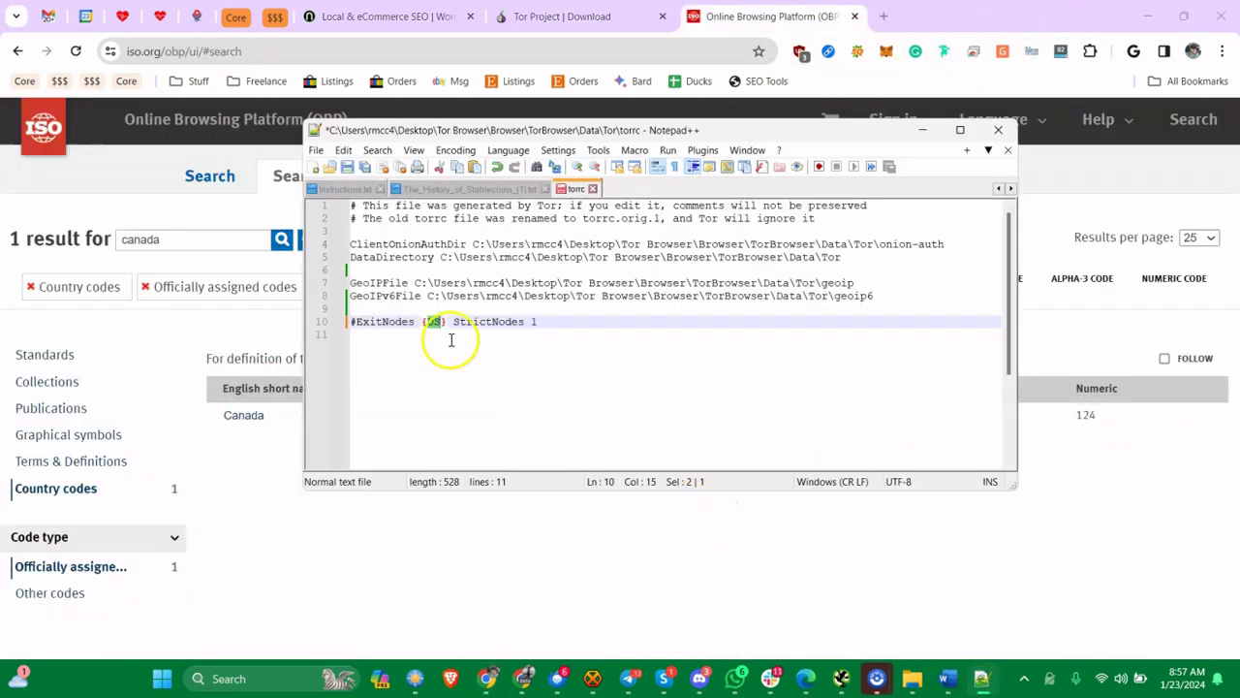
click(357, 324)
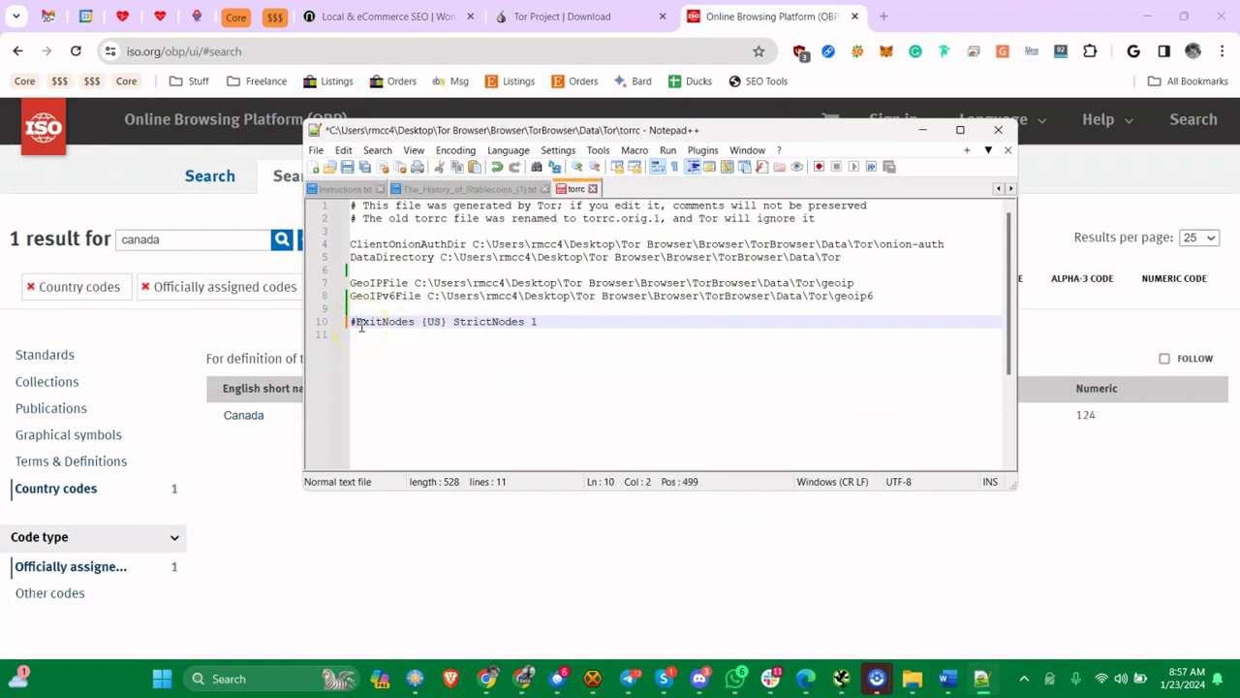
key(ctrl+s)
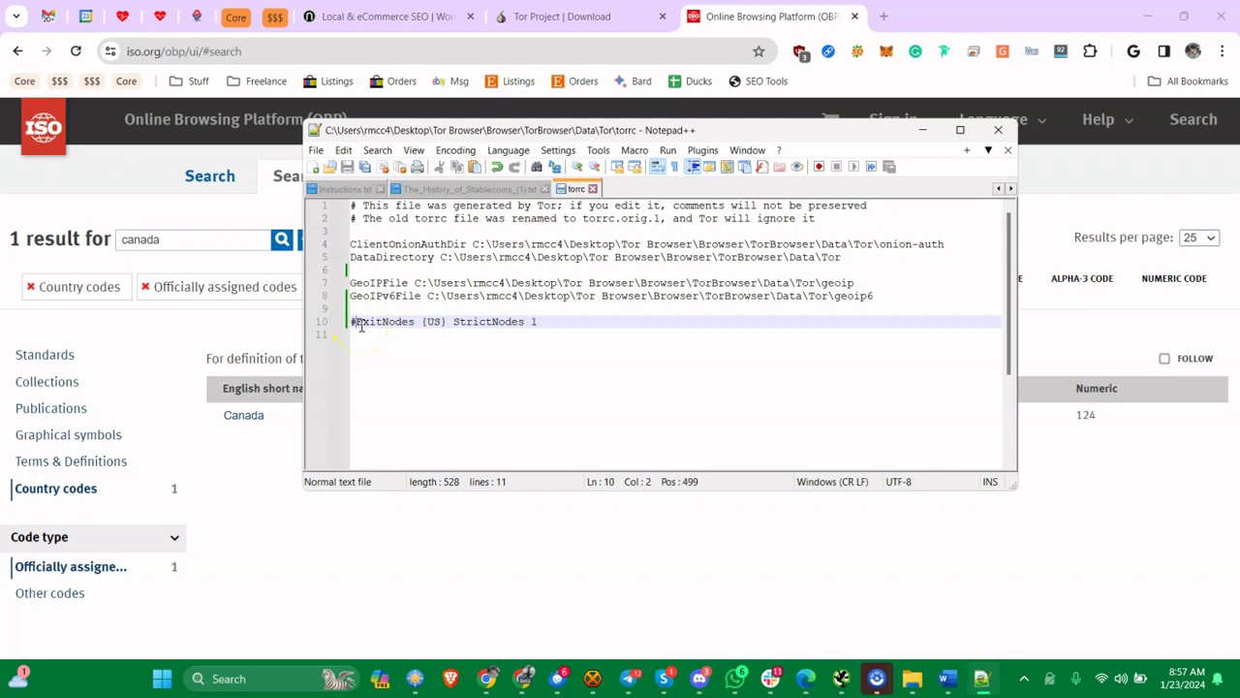
key(BackSpace)
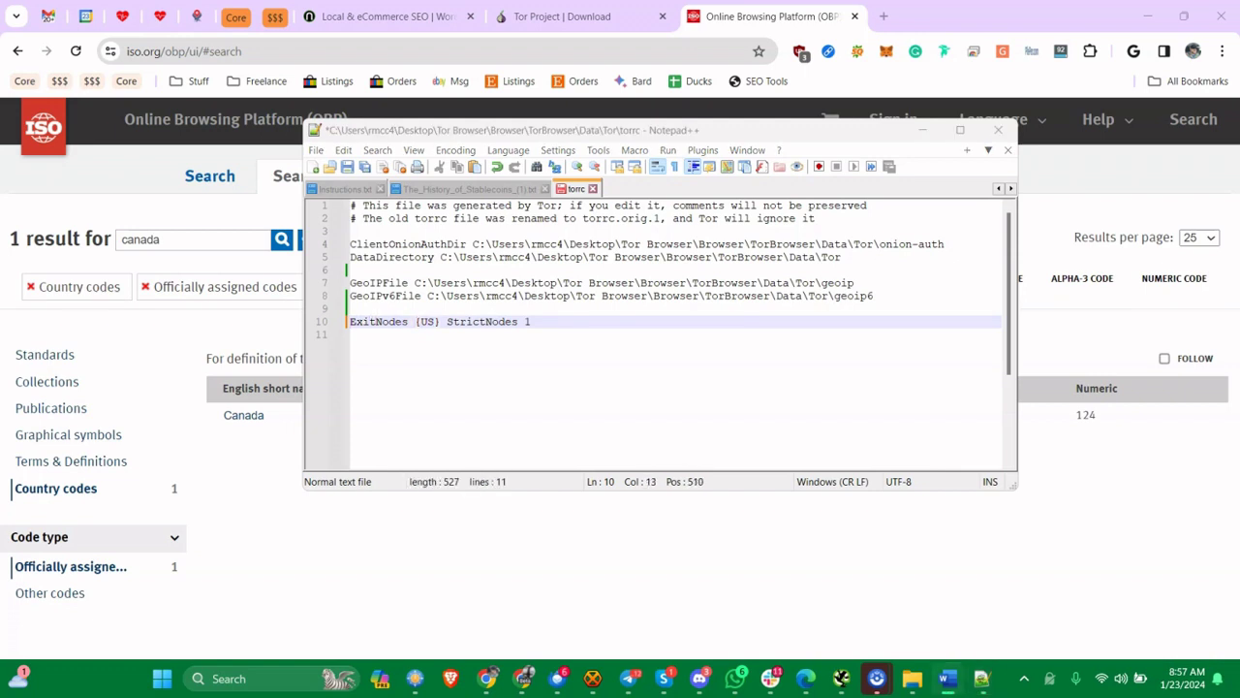
Step: Try a multi-country ExitNodes line, revert to the US-only line, and save torrc
triple_click(463, 326)
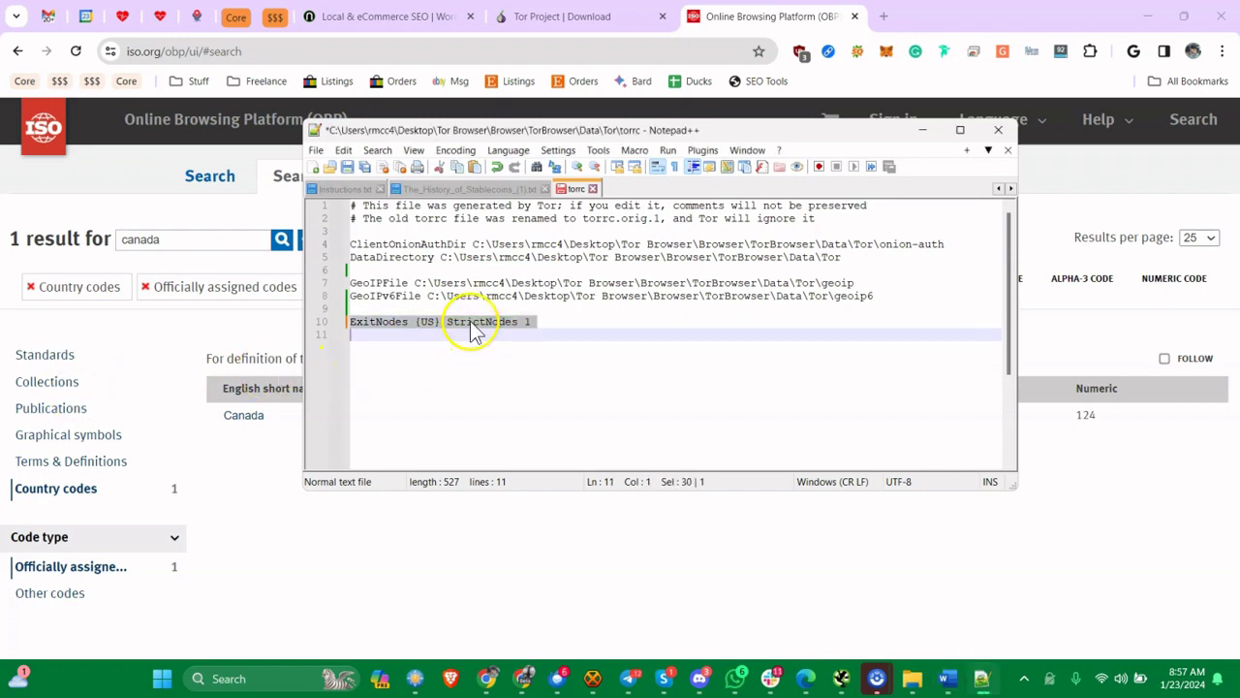
text(#ExitNodes {US},{BR},{TR} StrictNodes 1)
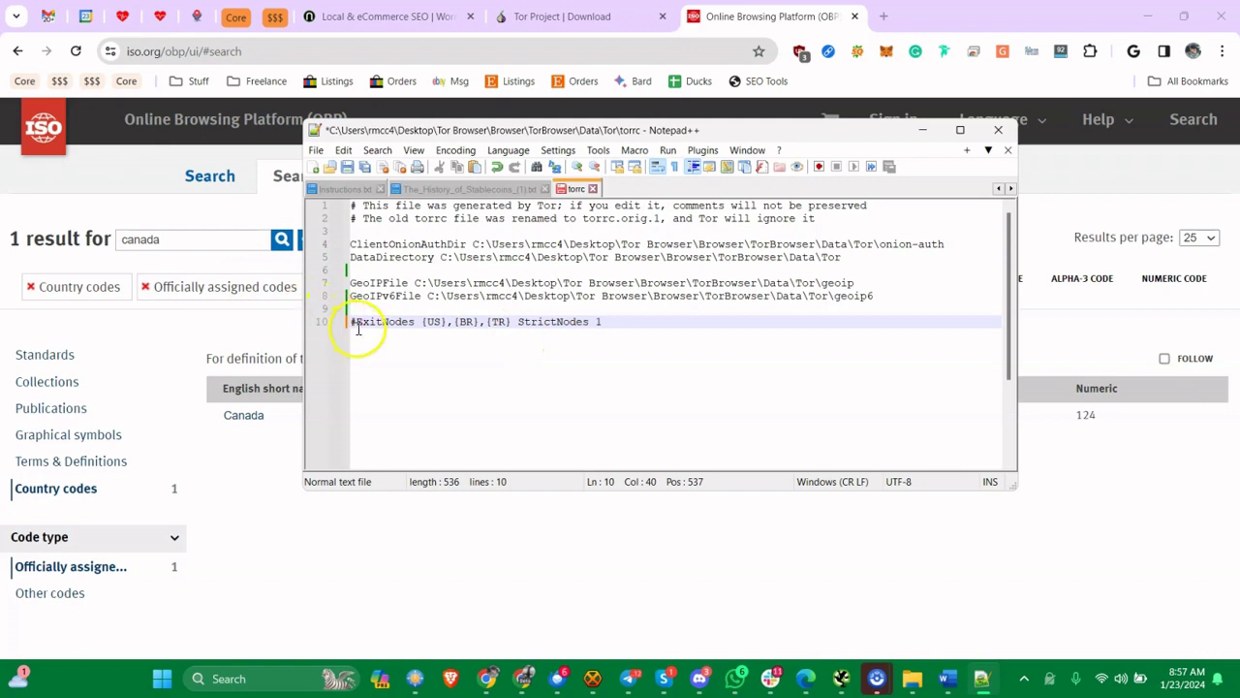
key(BackSpace)
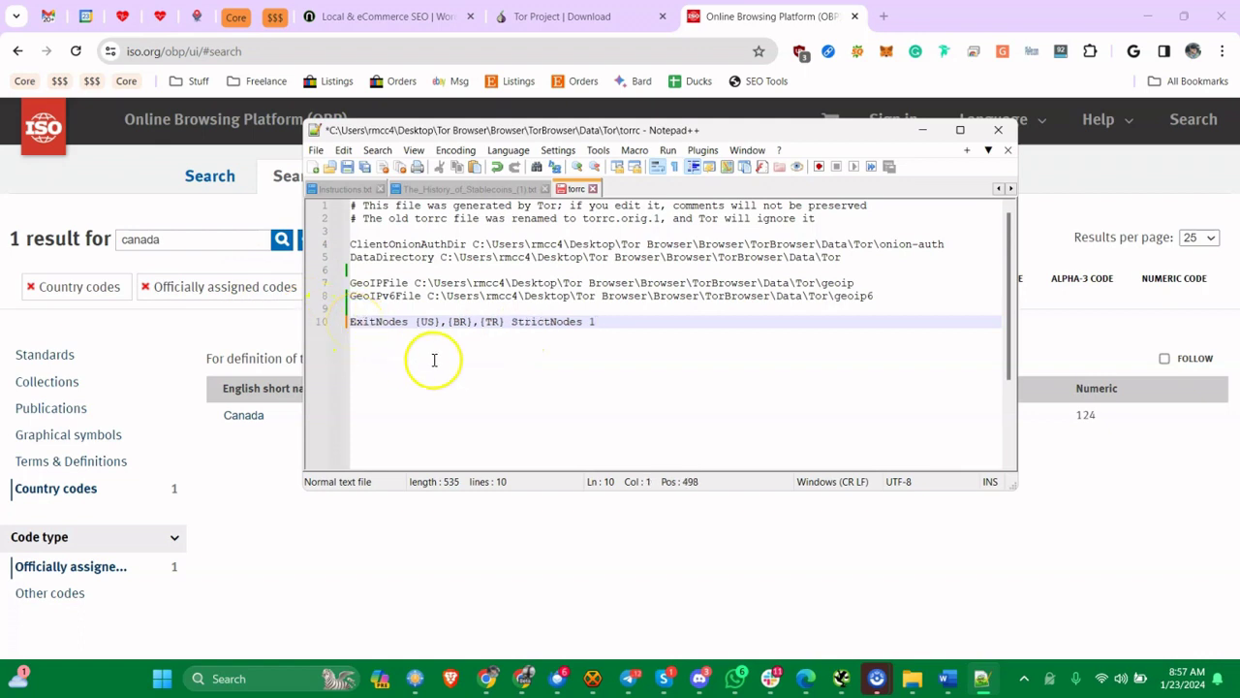
key(ctrl+z)
key(ctrl+z)
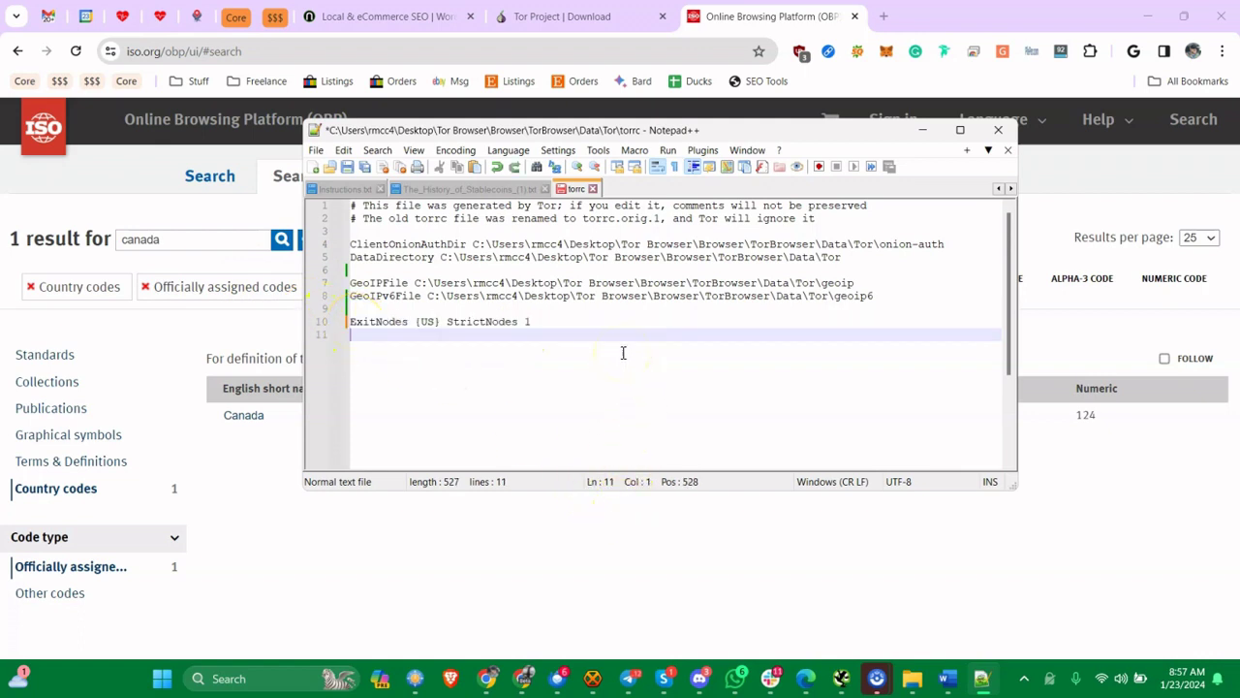
click(524, 322)
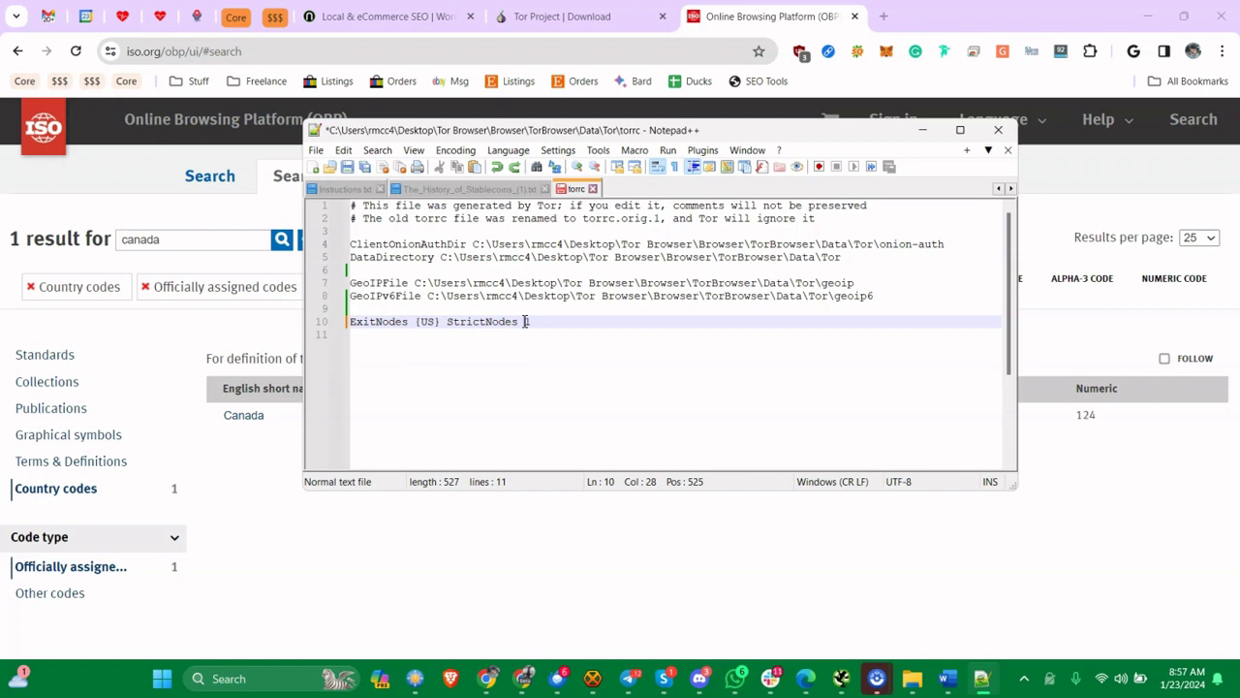
click(567, 334)
key(ctrl+s)
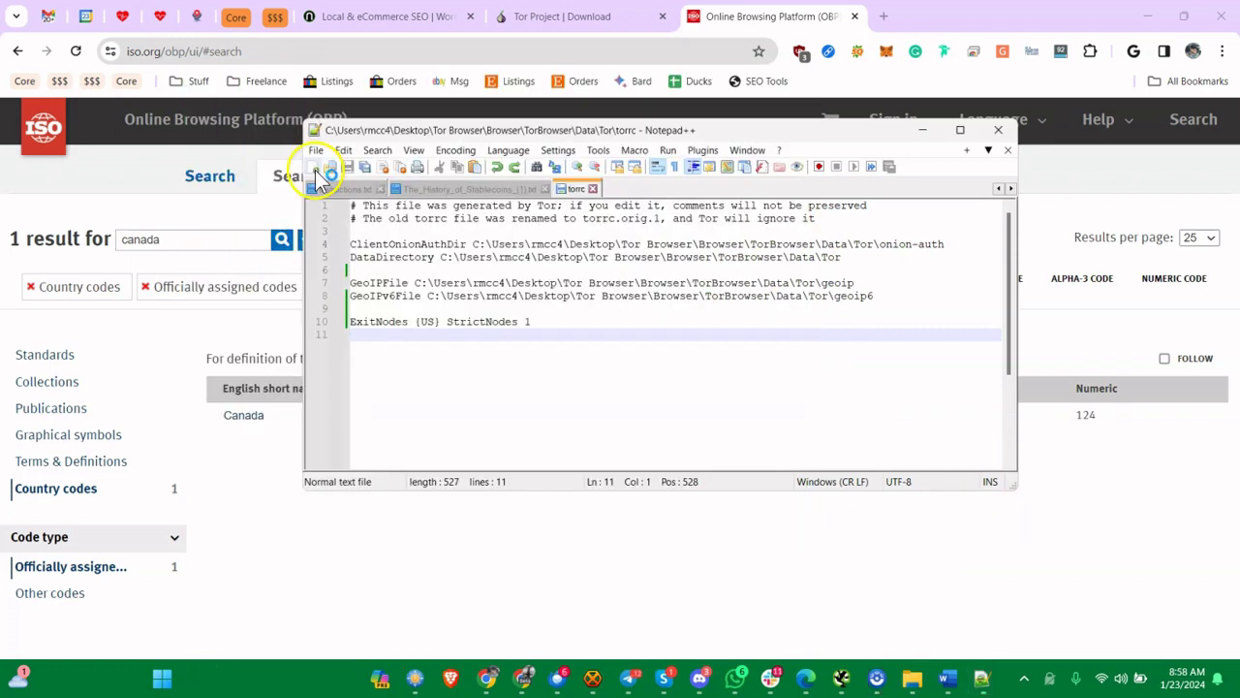
Step: Close the stablecoins history, instructions.txt, new 2, restaurant SEO and Massachusetts article tabs
click(315, 167)
click(526, 189)
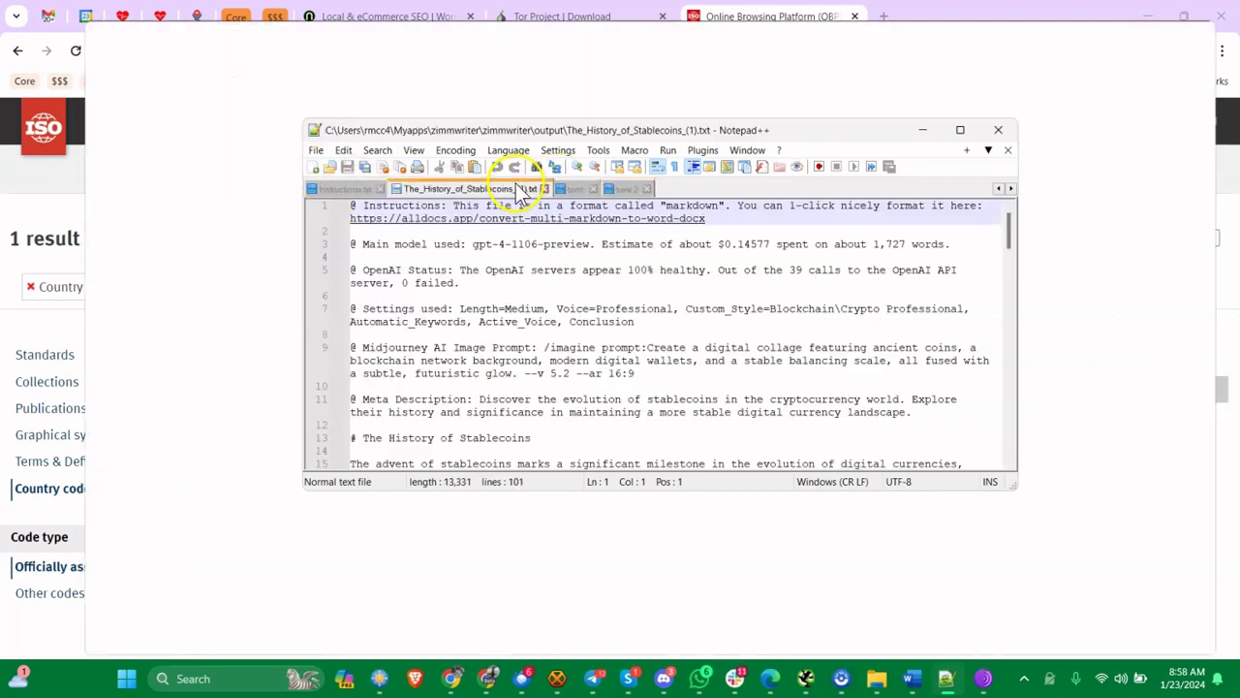
click(545, 189)
click(349, 189)
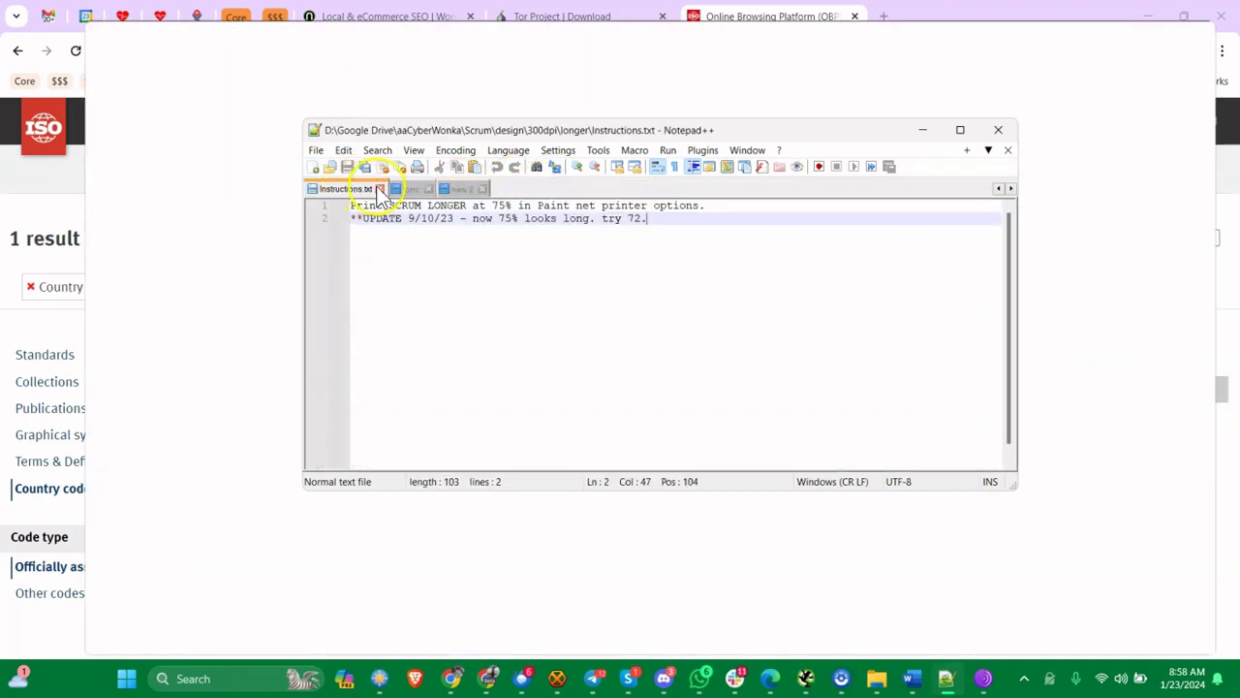
click(380, 189)
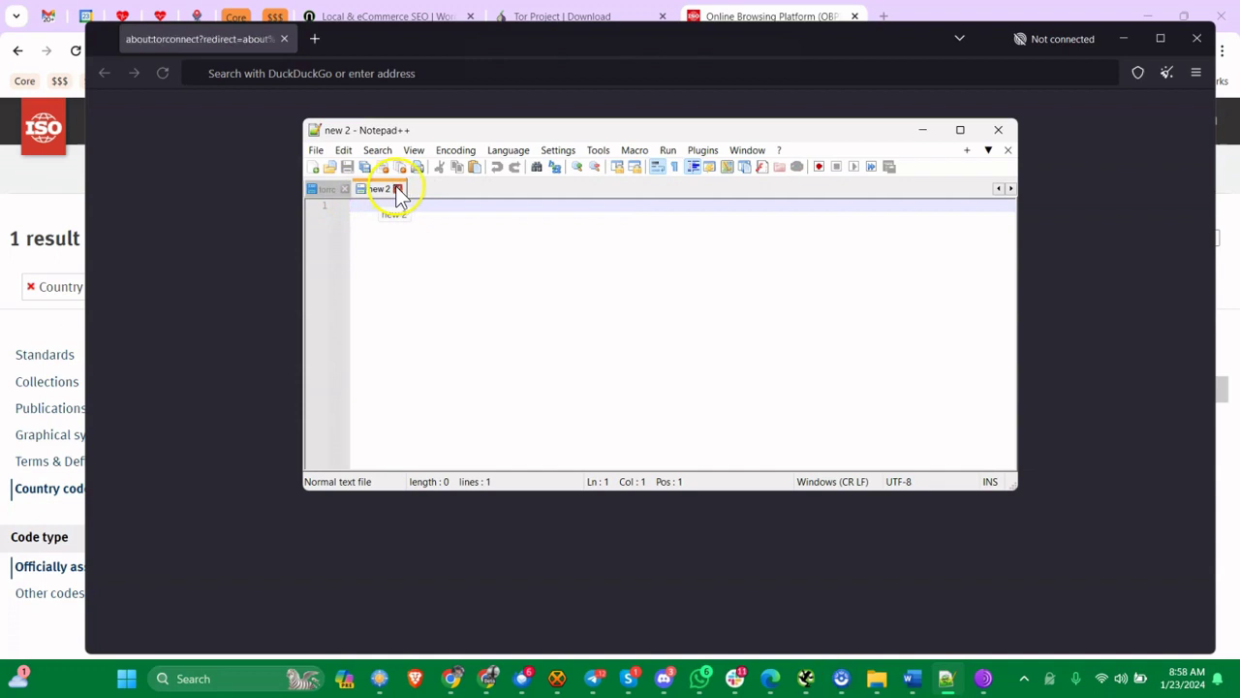
click(397, 189)
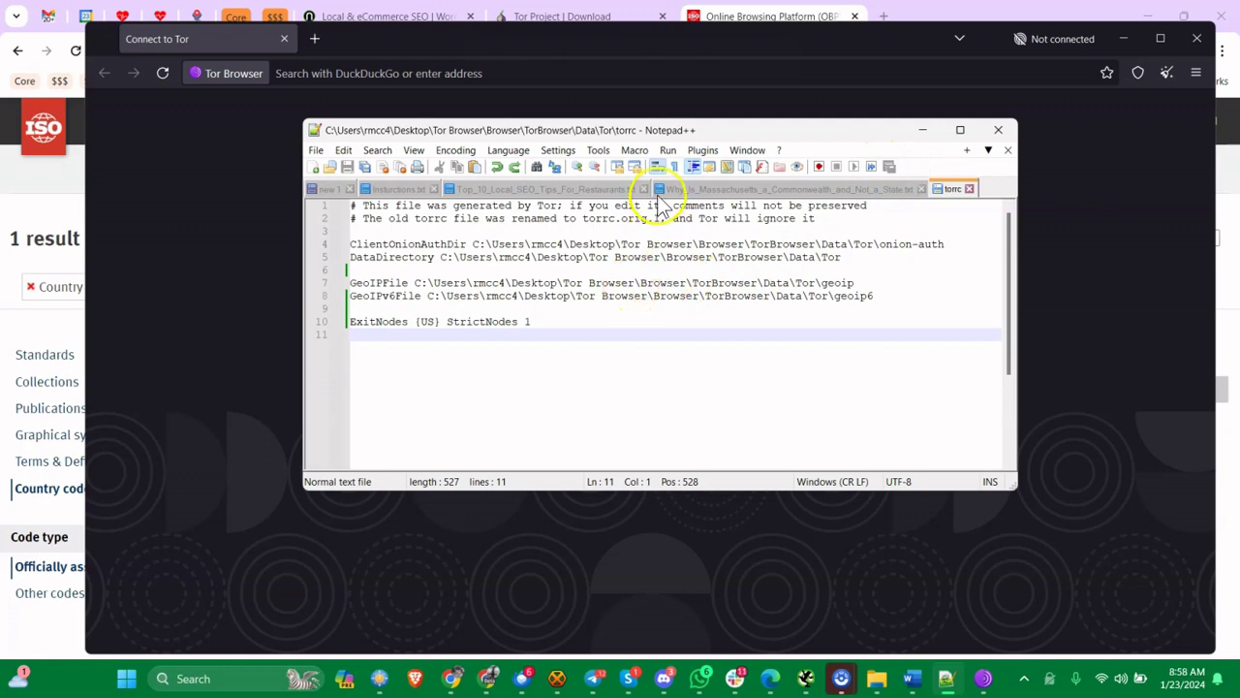
click(631, 189)
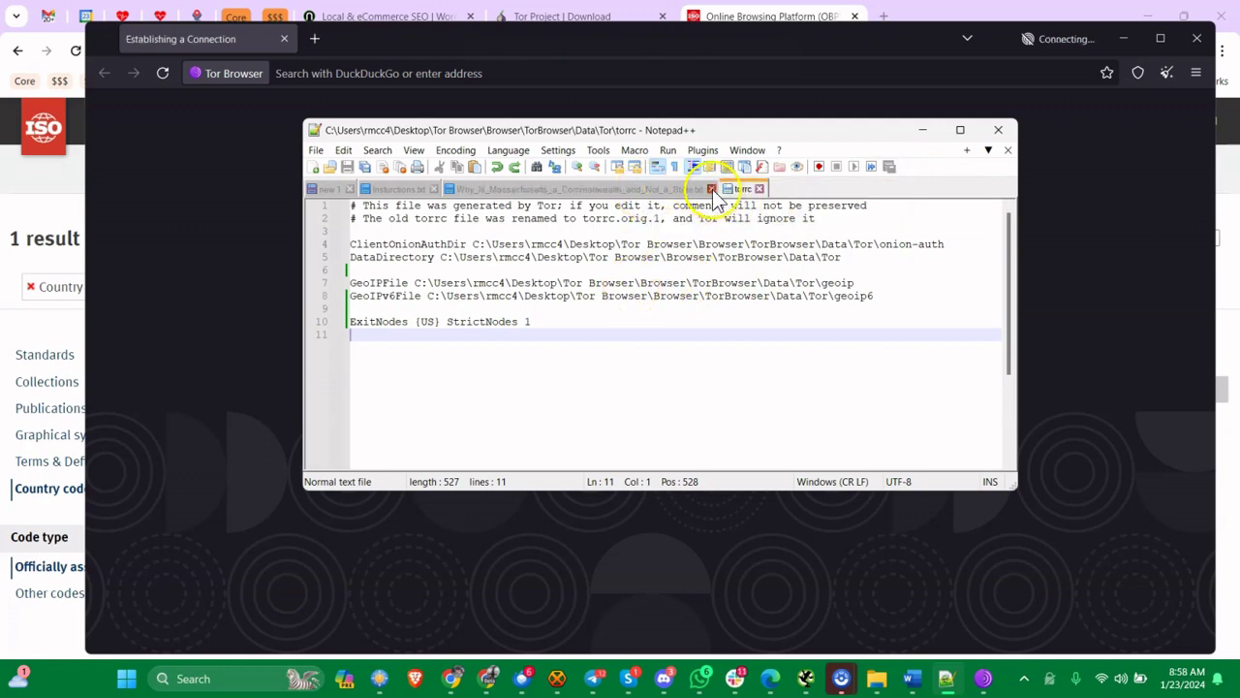
click(711, 189)
Step: Close Instructions.txt, discard the unsaved new 1 note, and bring Tor Browser forward
click(417, 192)
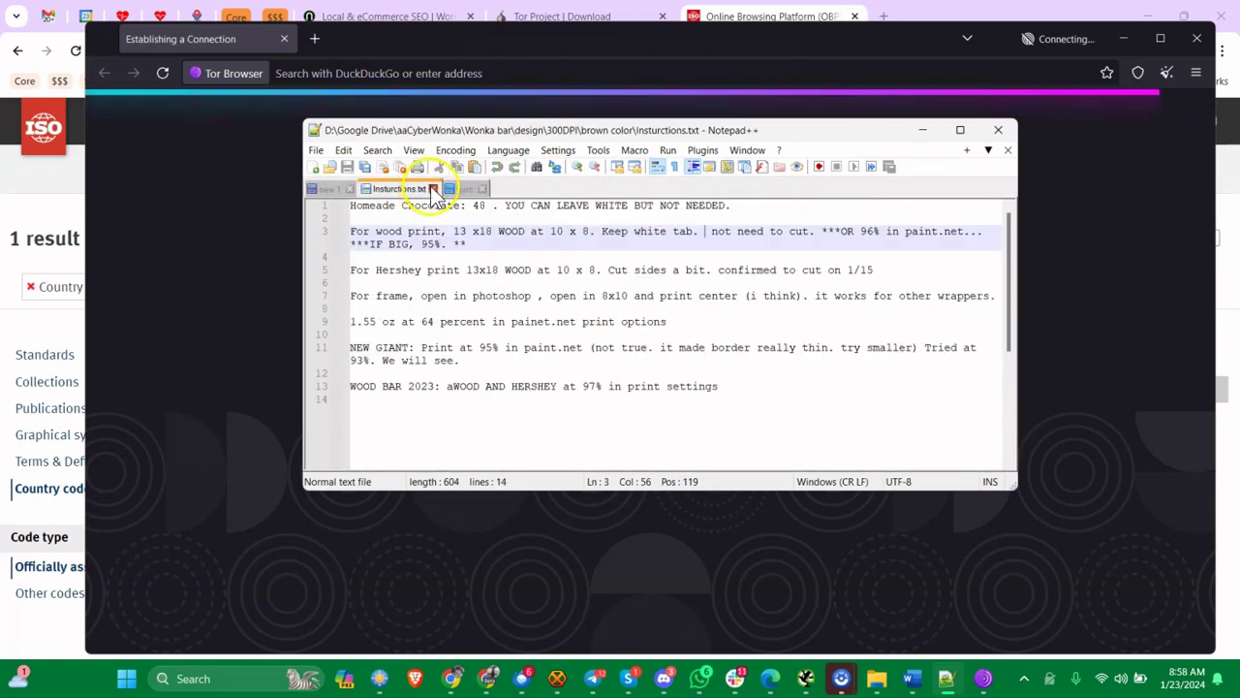
click(433, 189)
click(349, 189)
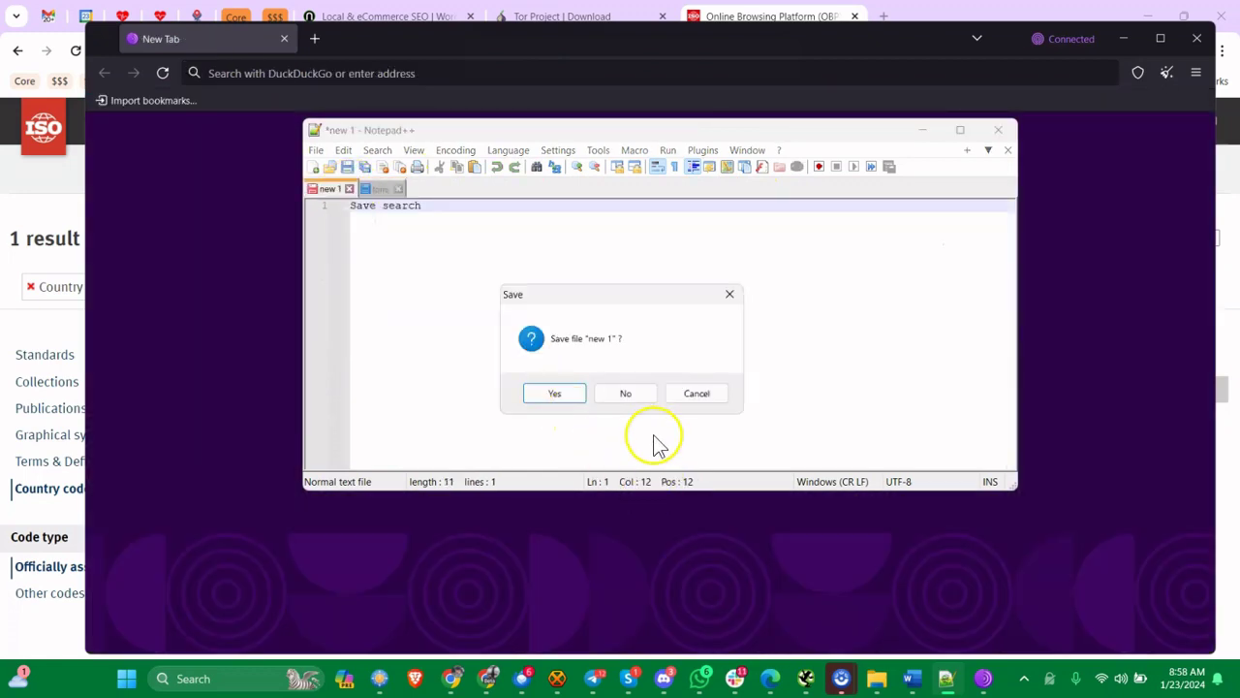
click(626, 394)
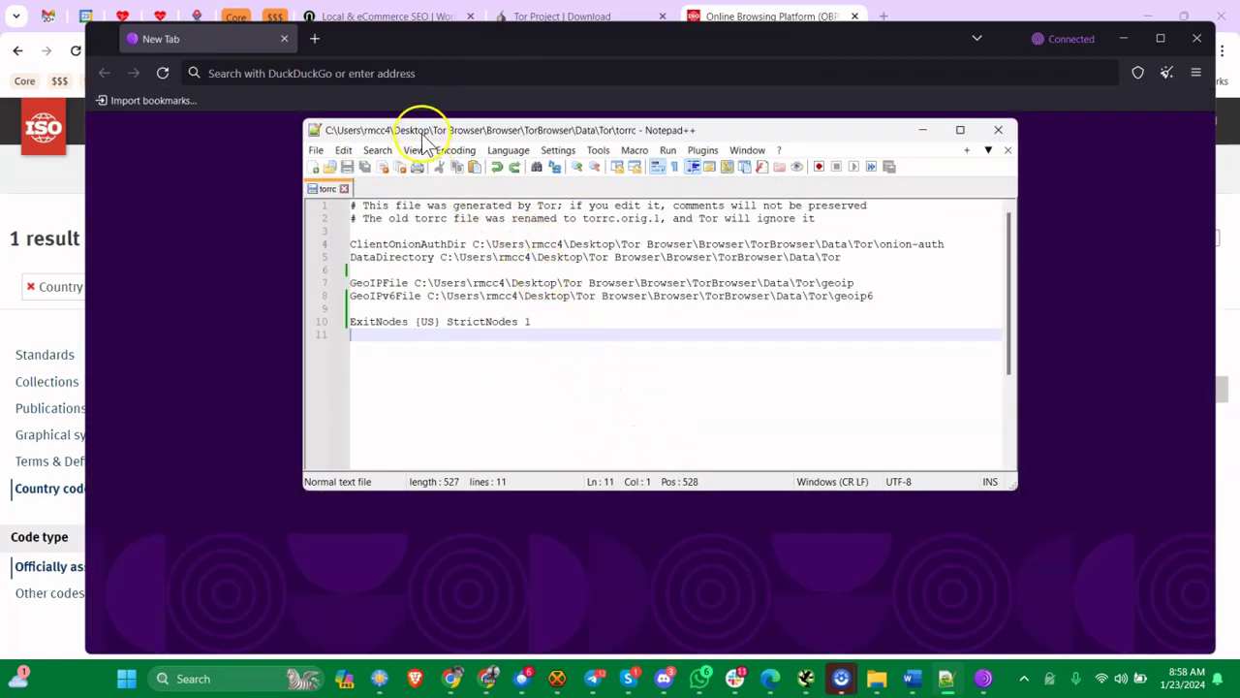
click(183, 259)
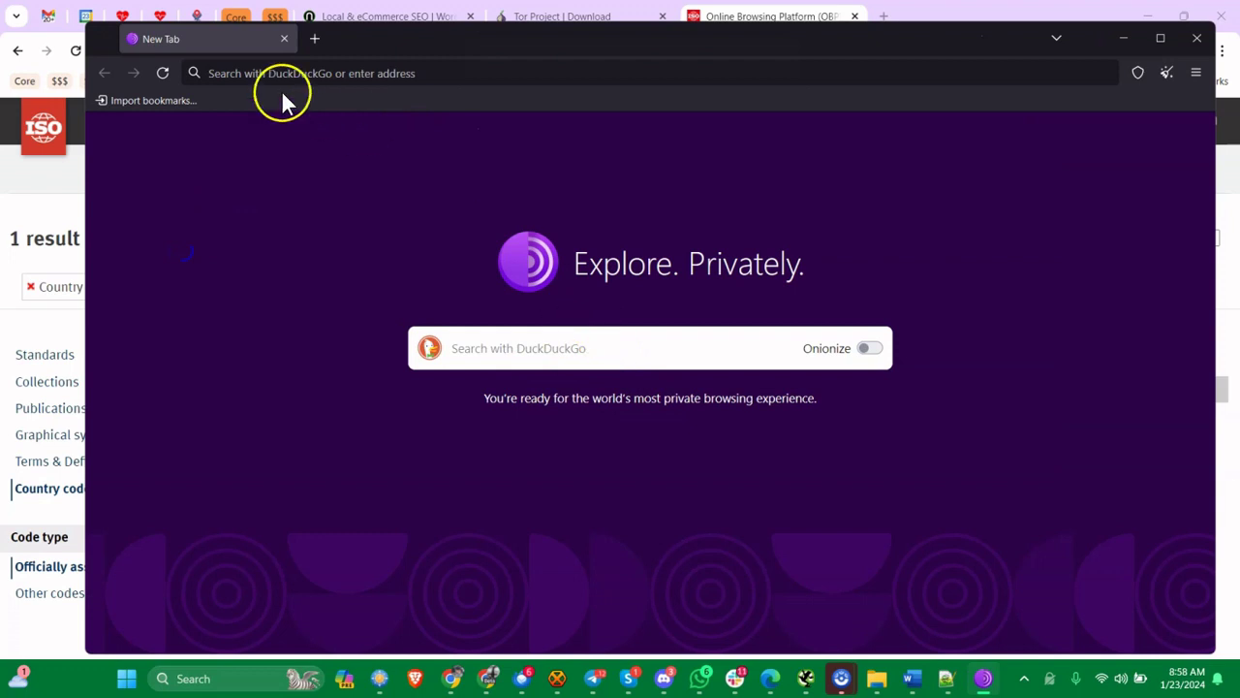
Step: Load bard.google.com, confirm its circuit exits through US relays, then exit Tor Browser
click(308, 73)
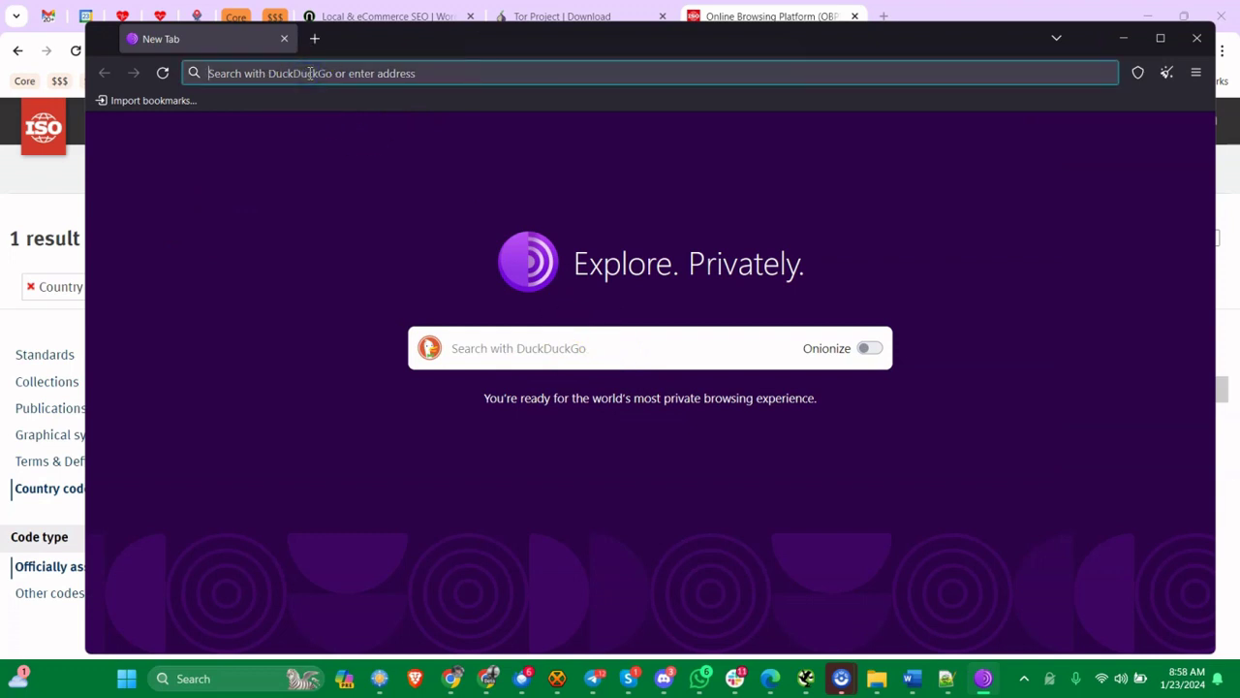
text(bard.google.com)
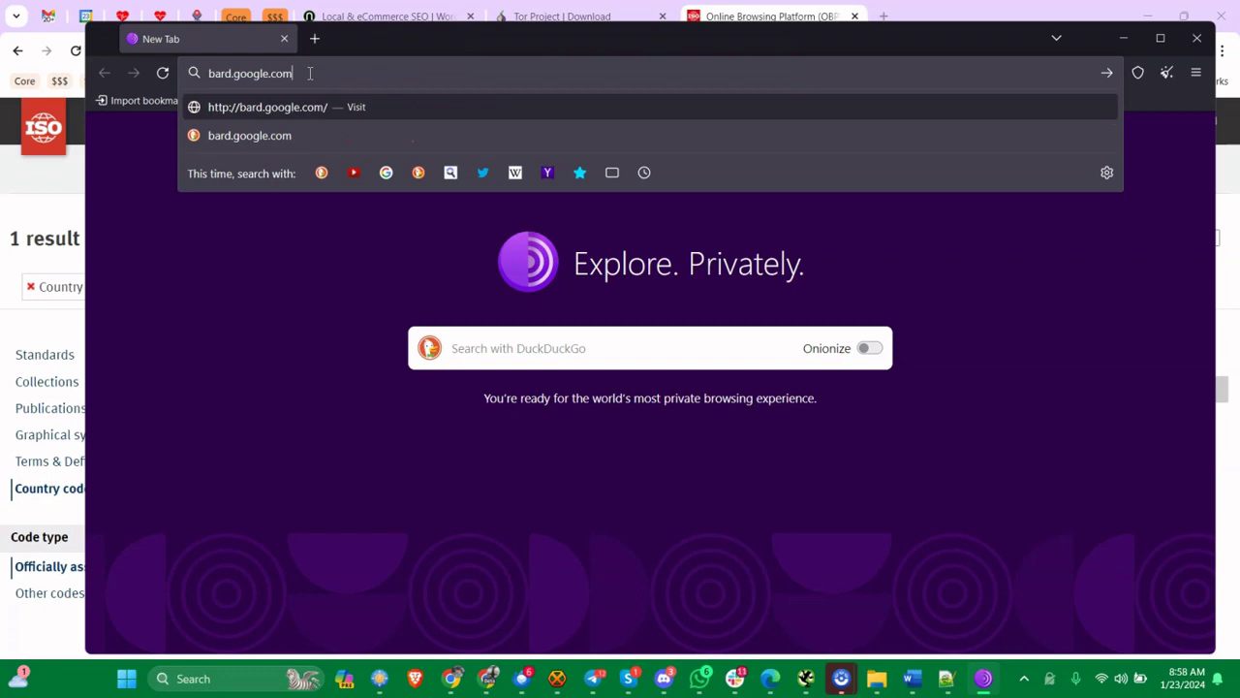
key(Return)
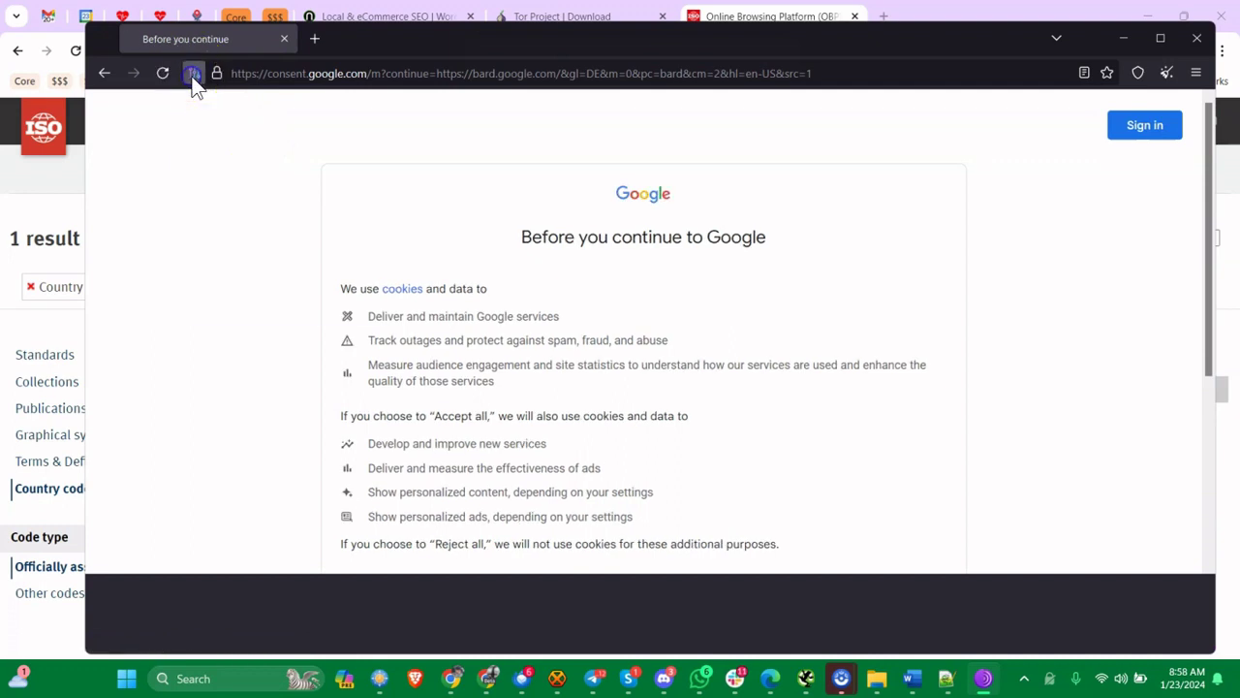
click(195, 76)
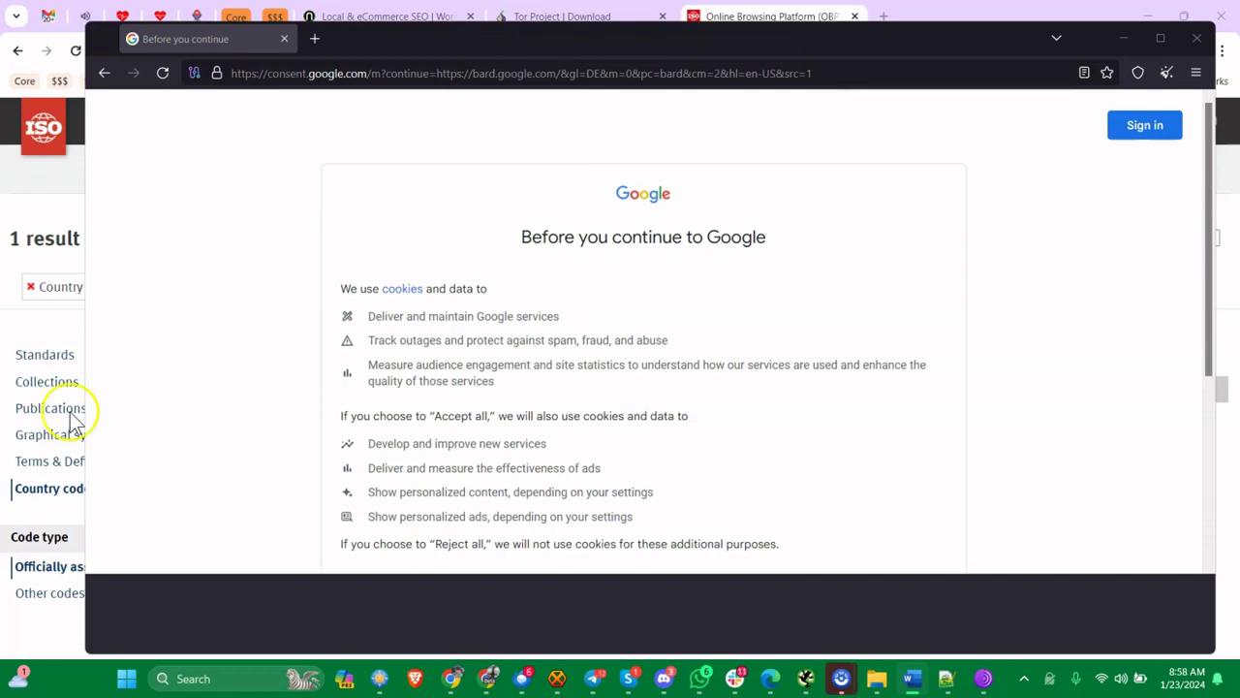
click(1201, 68)
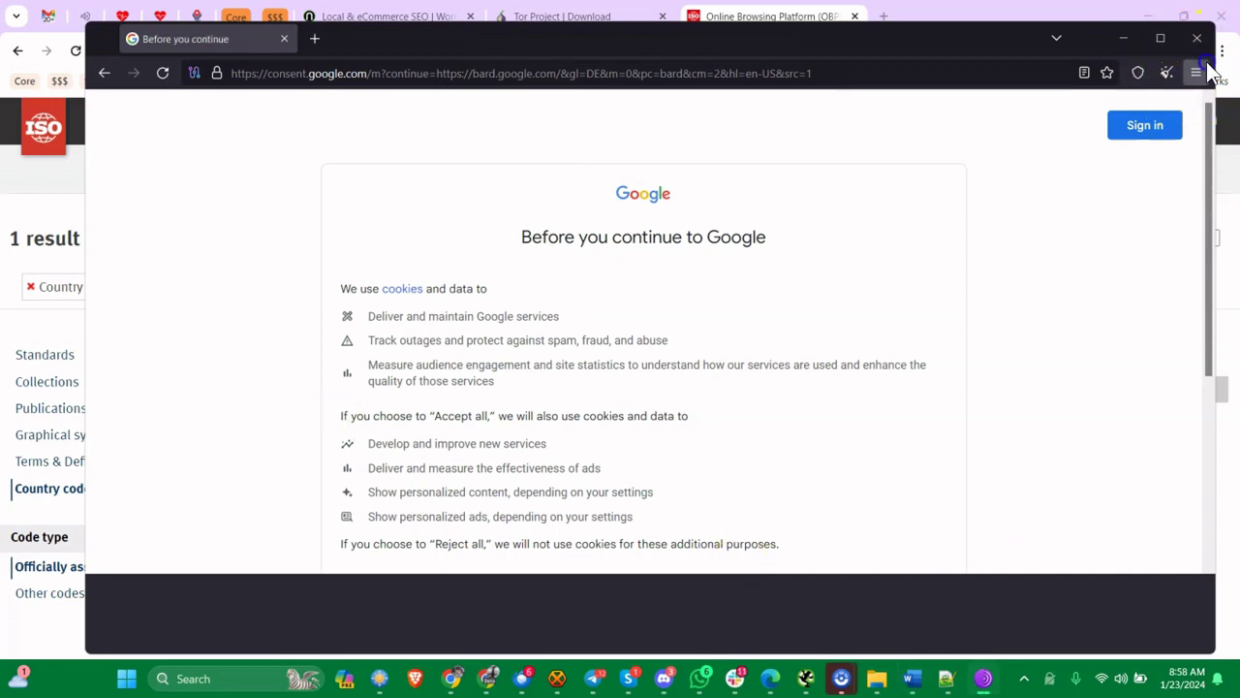
click(1072, 549)
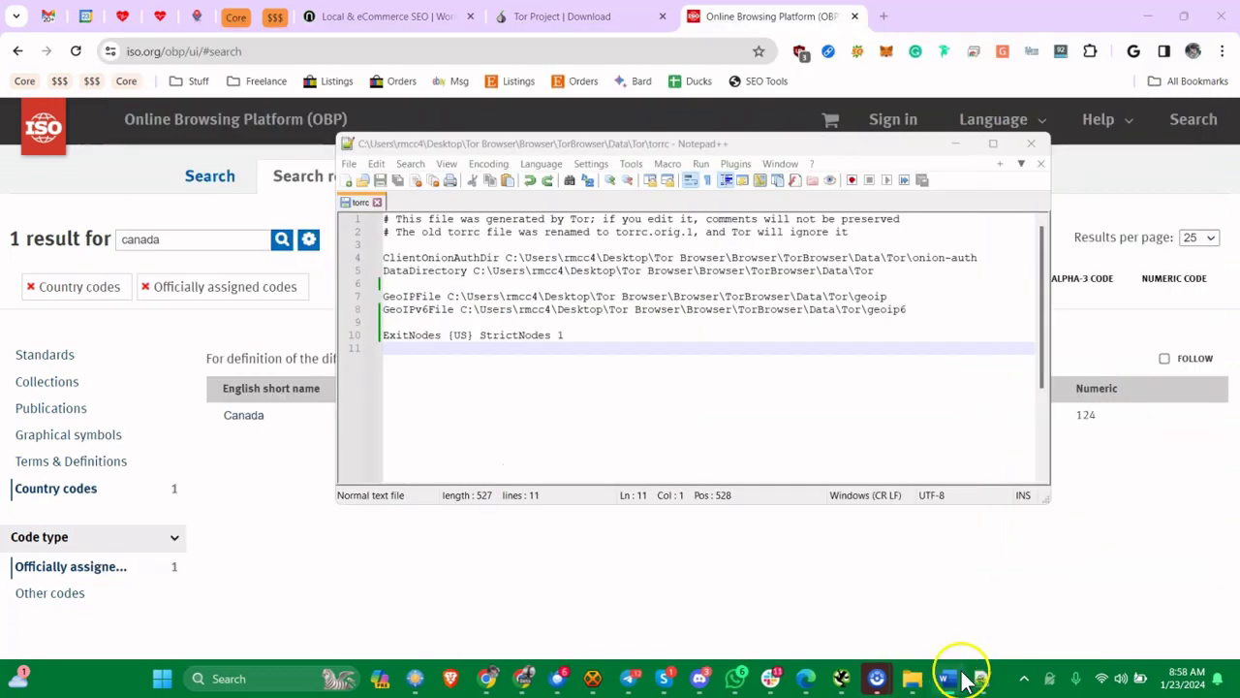
Step: Insert an 'EntryNodes {US} StrictNodes 1' line above ExitNodes in torrc, save it, and start Tor Browser
click(408, 323)
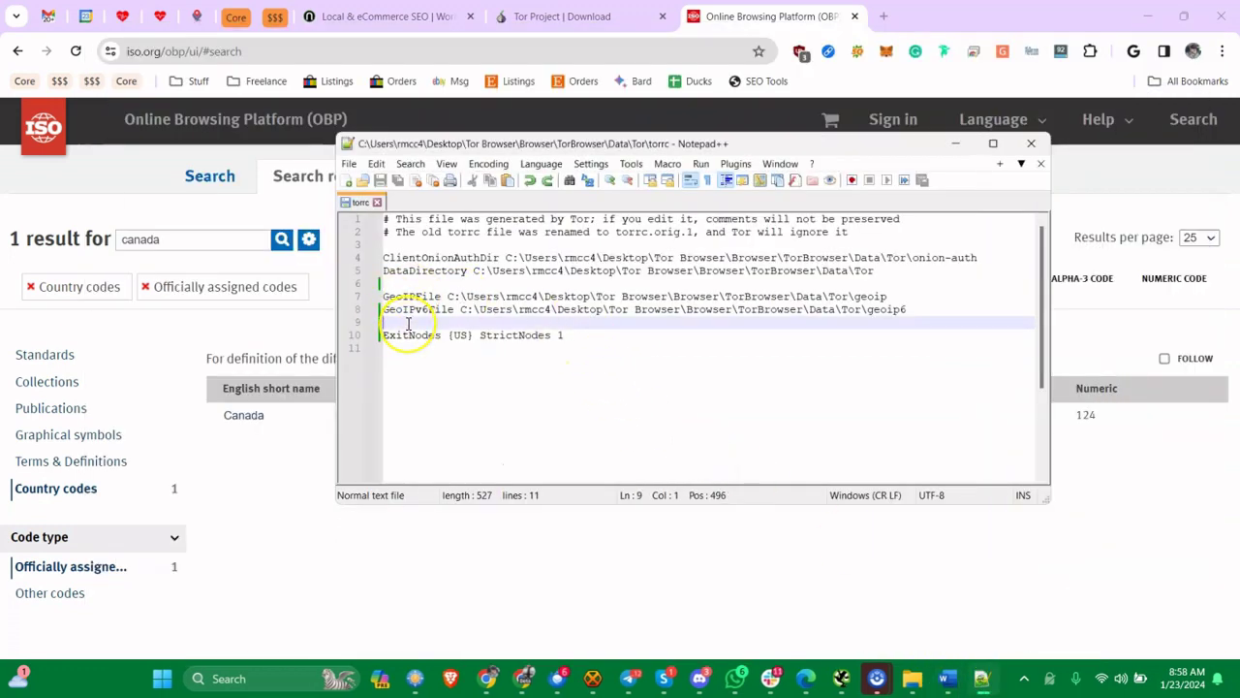
text(#EntryNodes {US} StrictNodes 1)
key(Left)
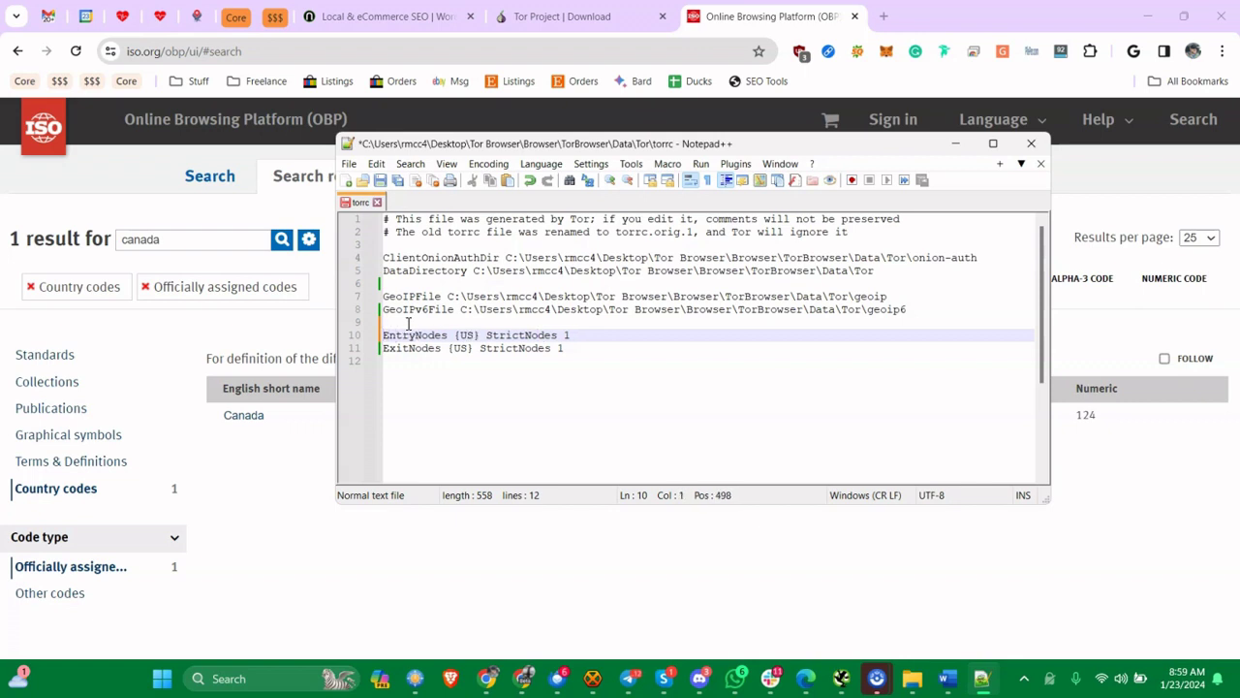
key(ctrl+s)
click(305, 678)
text(tor)
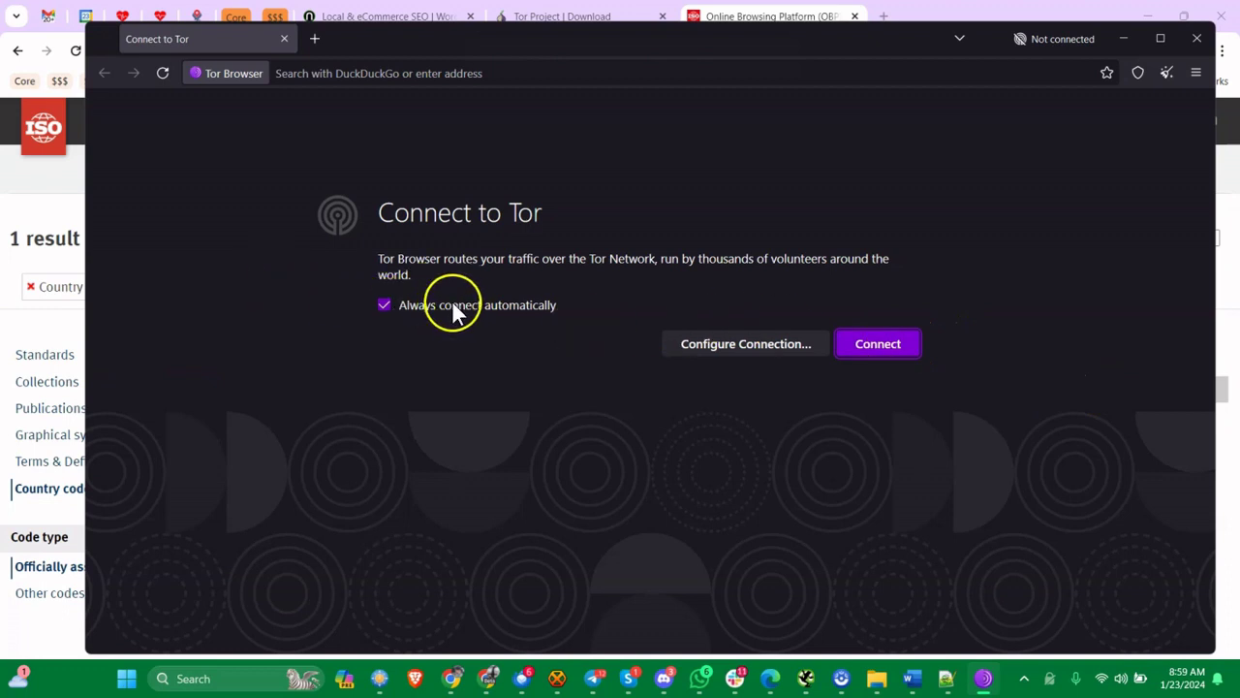
Step: Connect to Tor and load bard.google.com
click(875, 343)
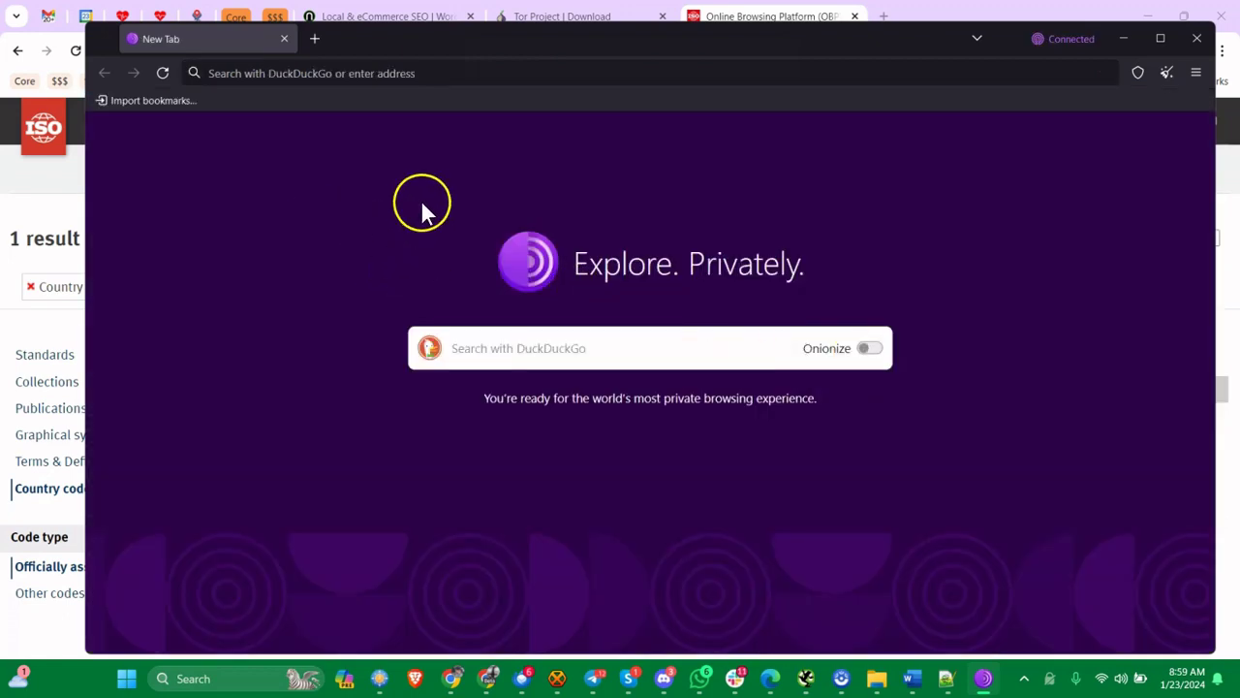
click(393, 76)
text(bard.googl)
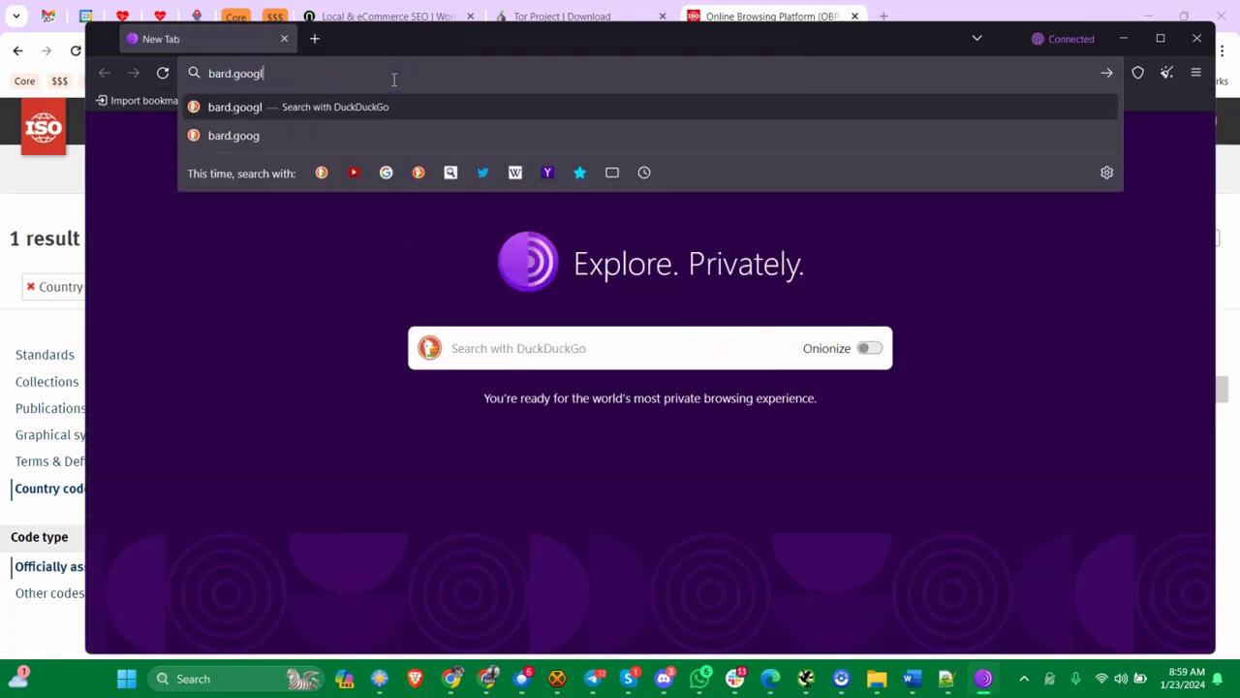
text(e.com)
key(Return)
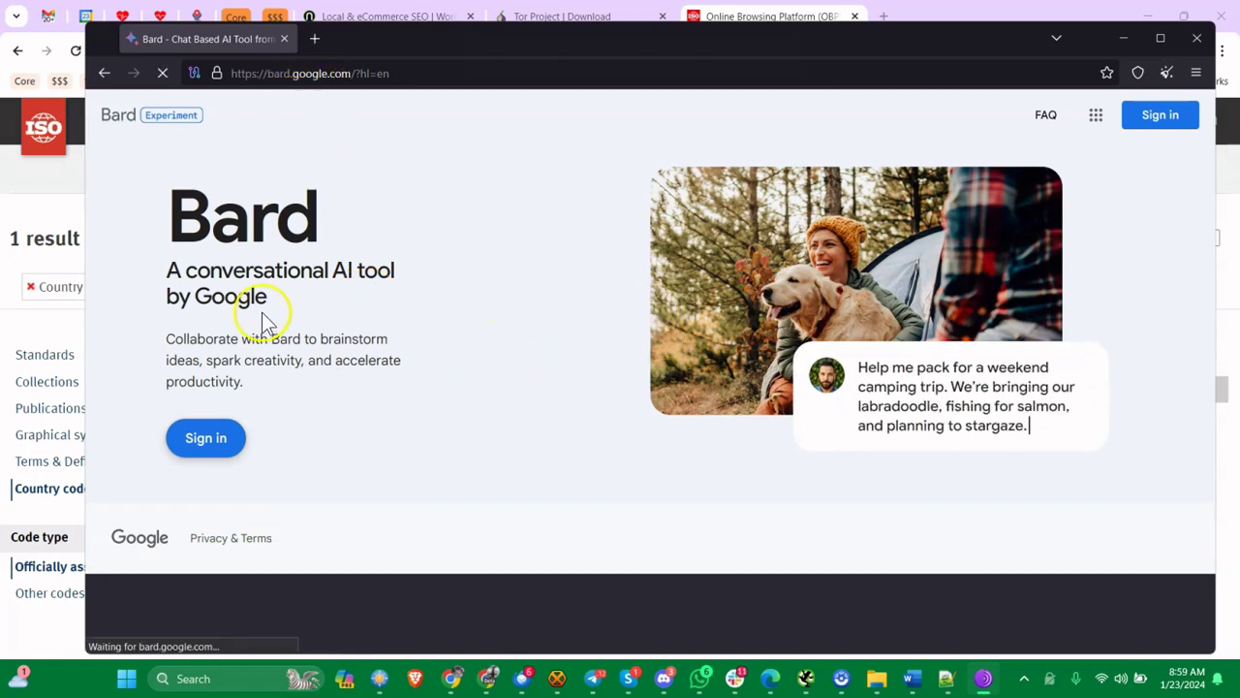
Step: Check that Bard's circuit uses a United States guard and exit, matching the torrc EntryNodes setting
click(194, 74)
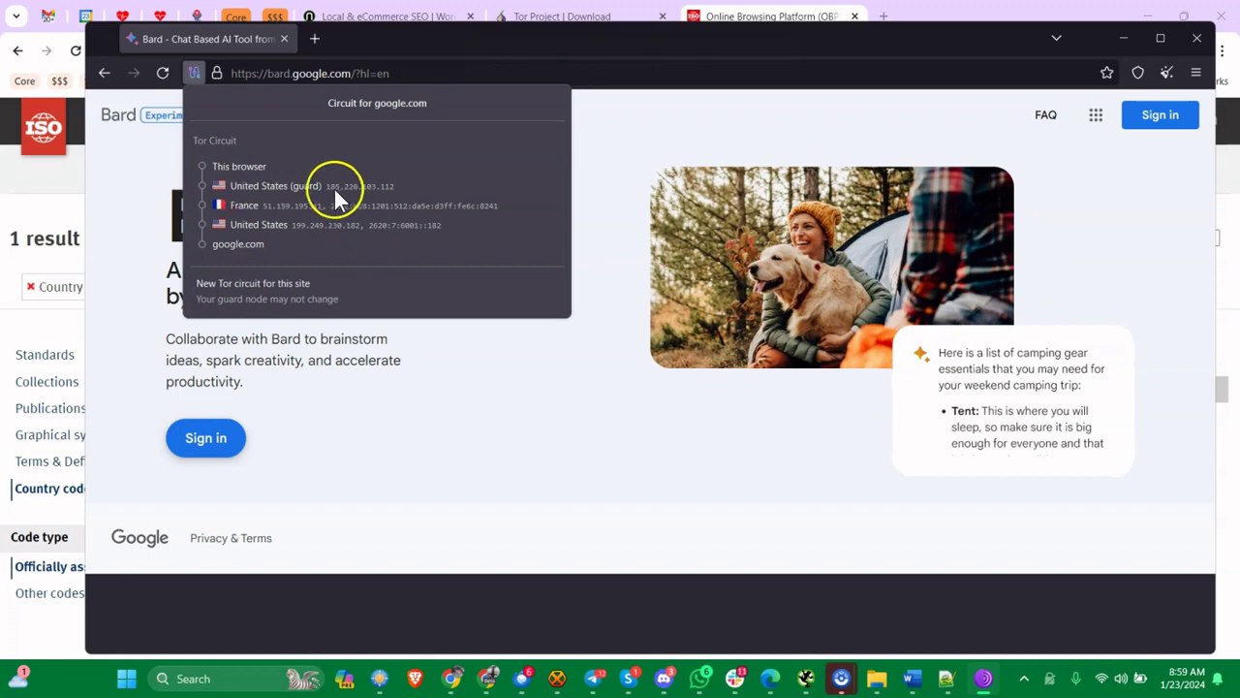
click(947, 678)
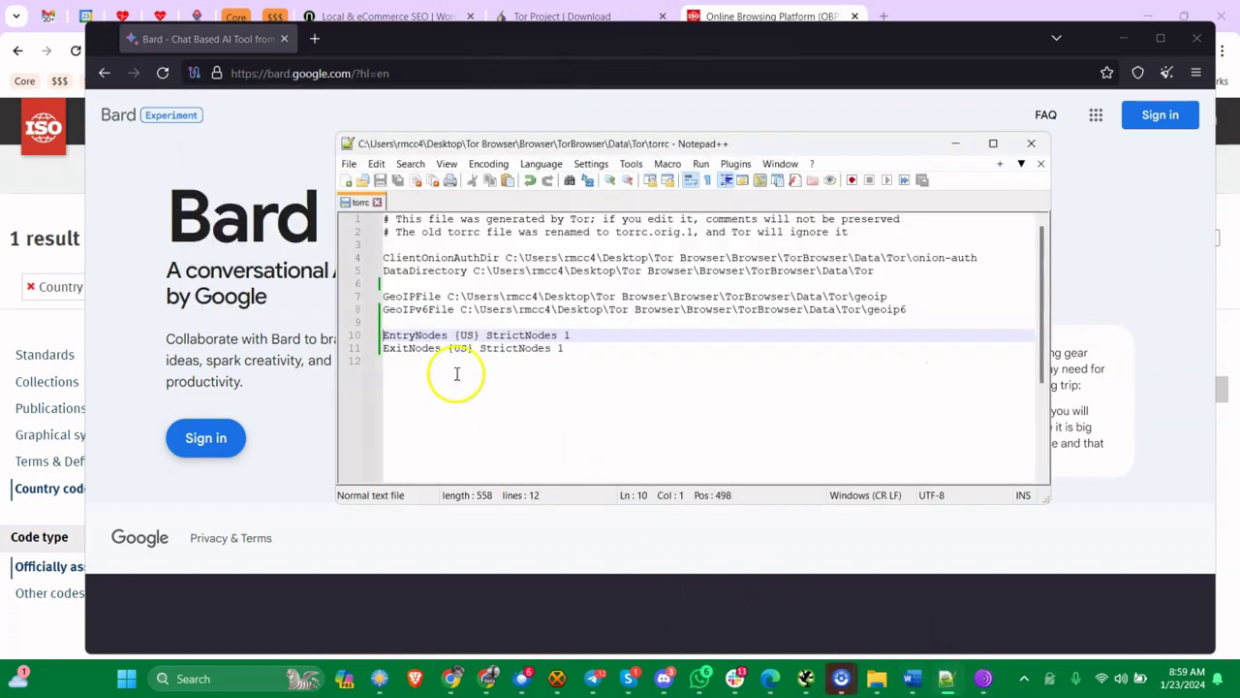
click(521, 335)
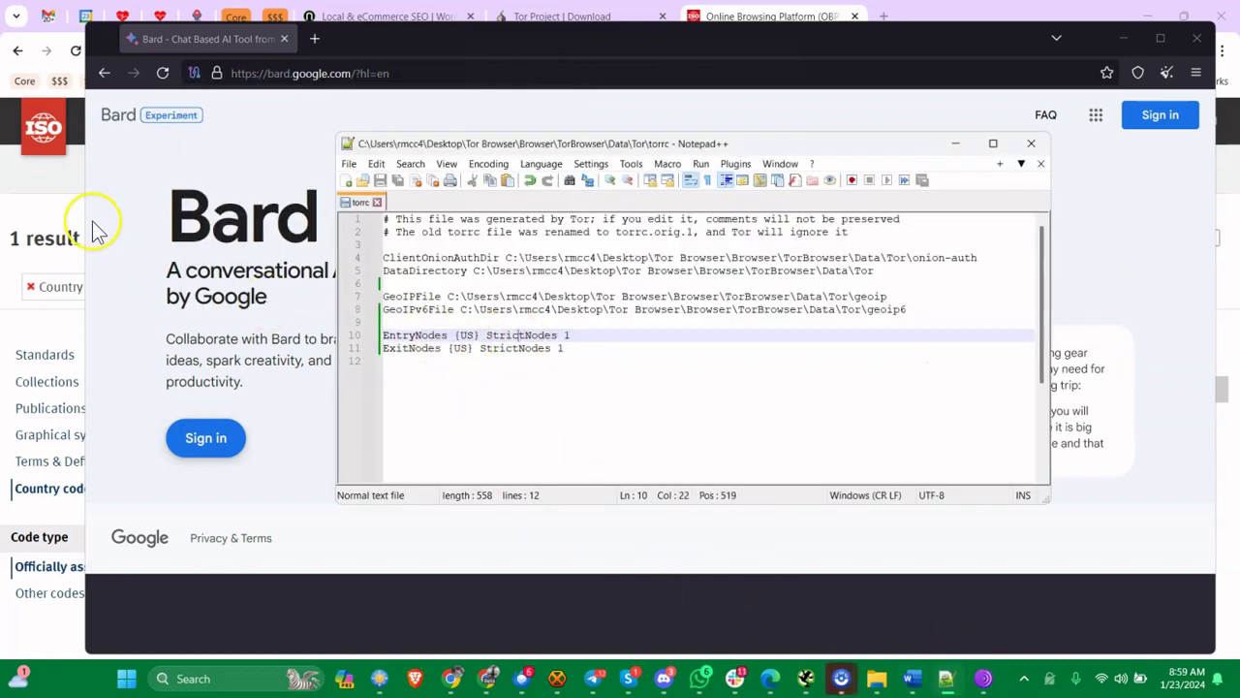
click(193, 73)
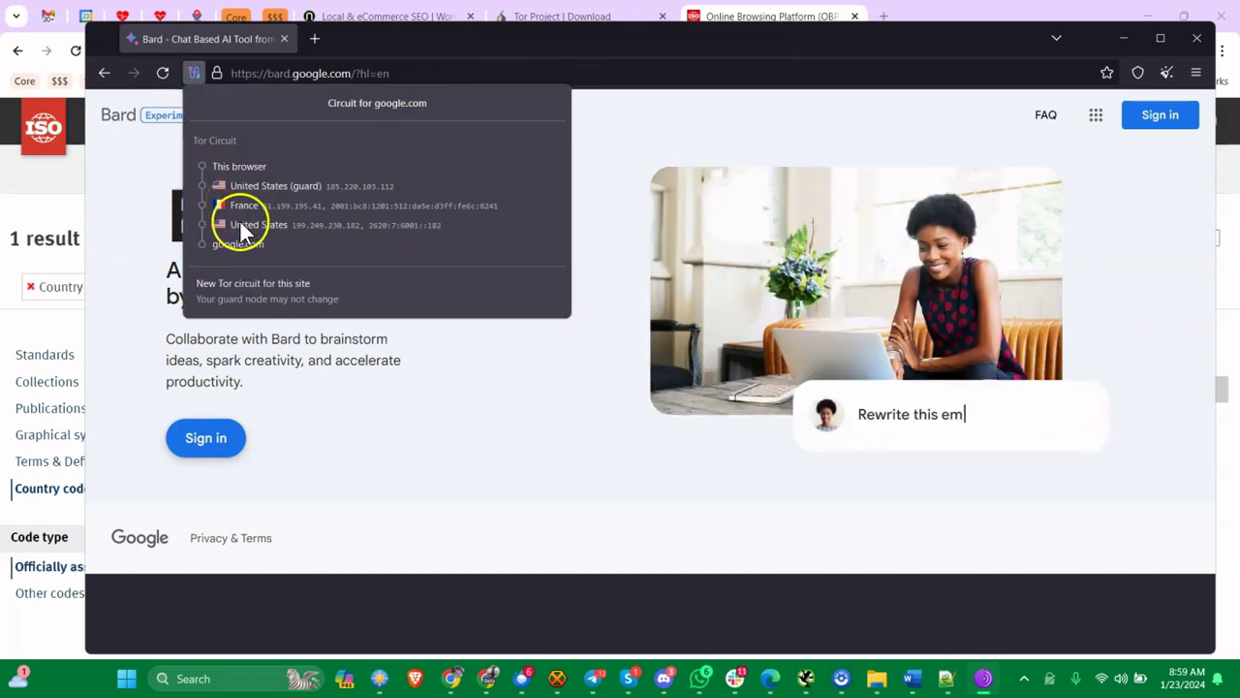
click(963, 678)
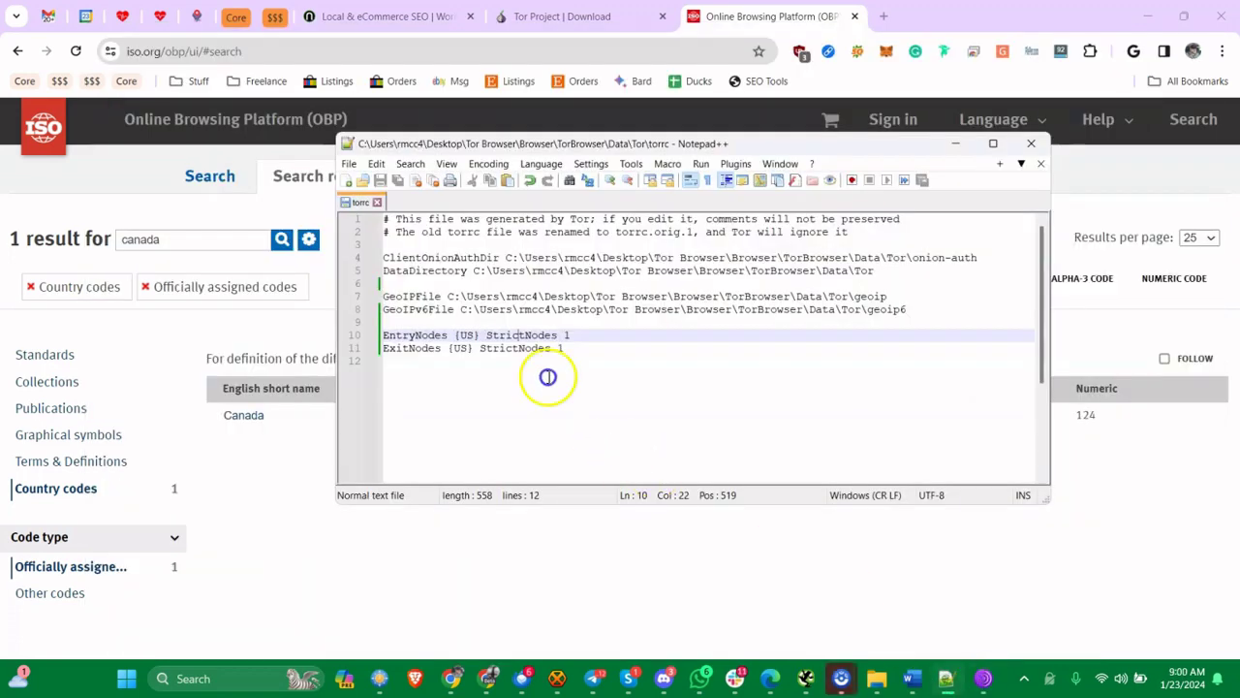
Step: Delete the EntryNodes and ExitNodes lines from torrc and save the file
click(561, 371)
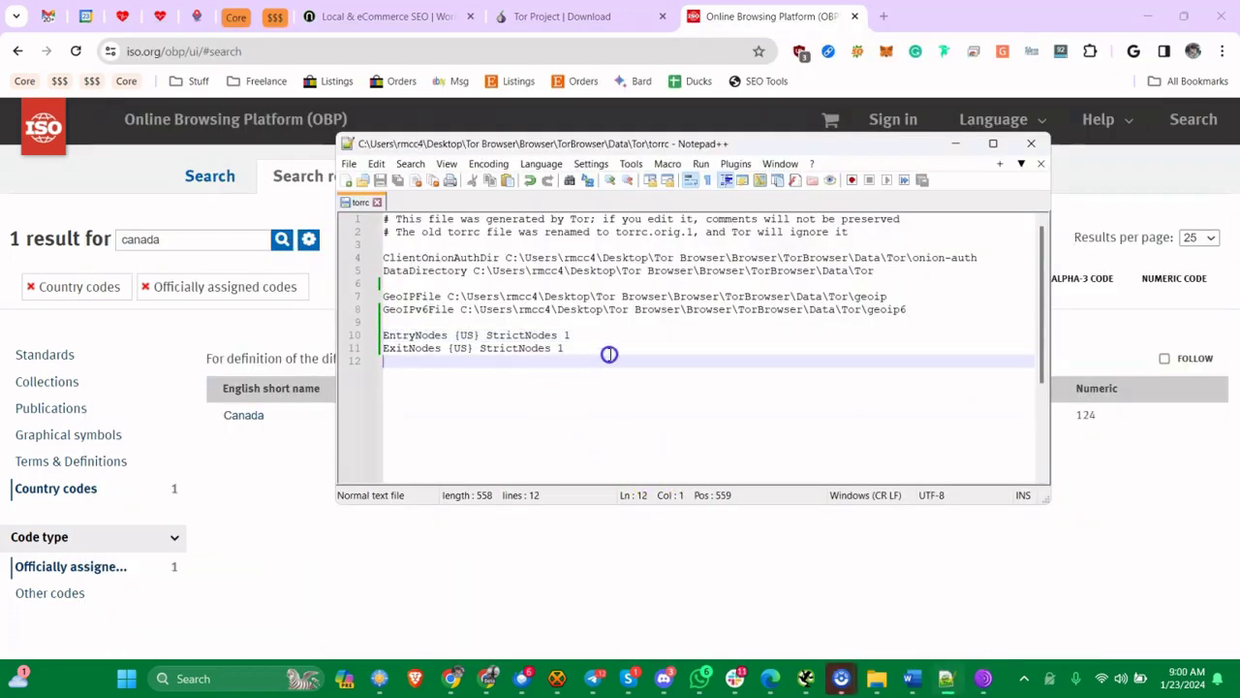
drag(608, 355, 383, 336)
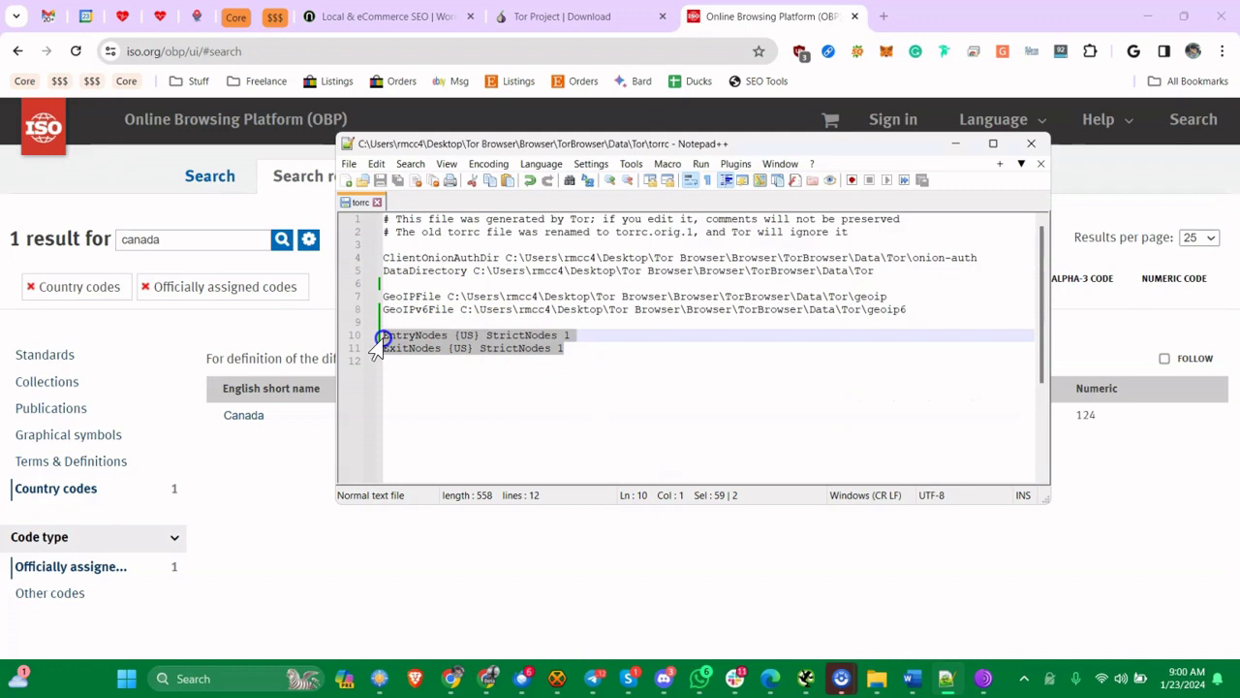
key(Delete)
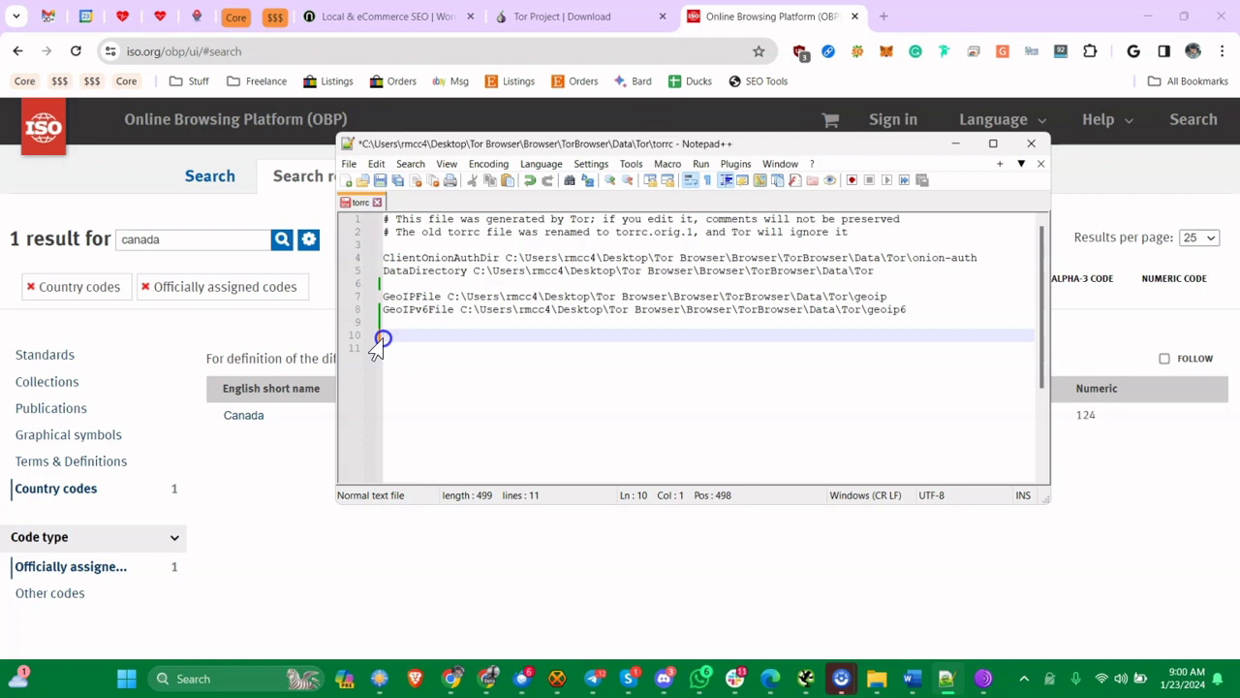
drag(380, 339, 384, 349)
key(ctrl+s)
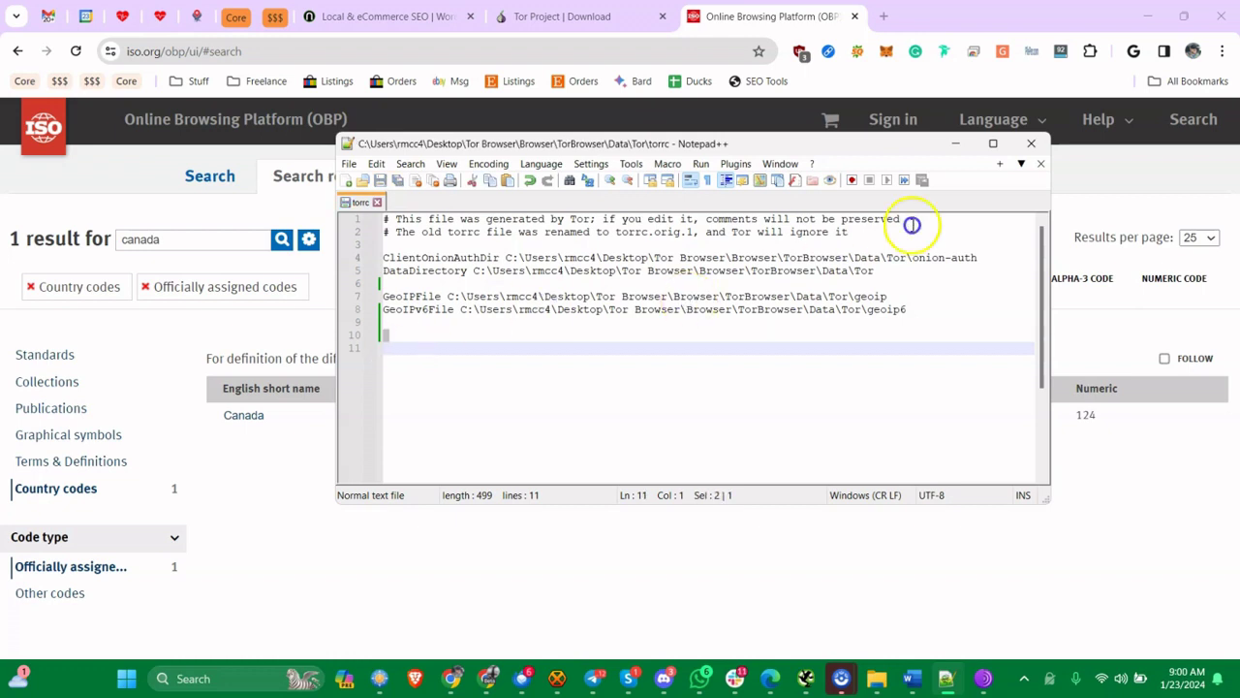
Step: Quit Tor Browser from its main menu
click(985, 669)
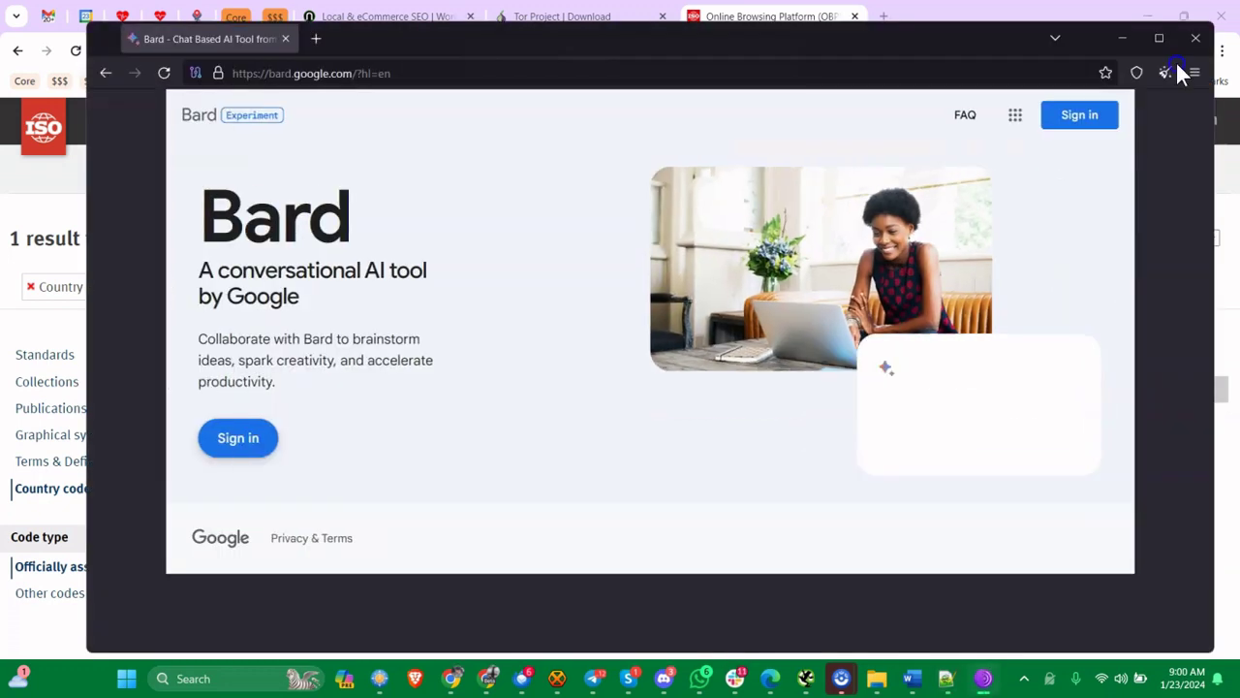
click(1194, 73)
click(1021, 558)
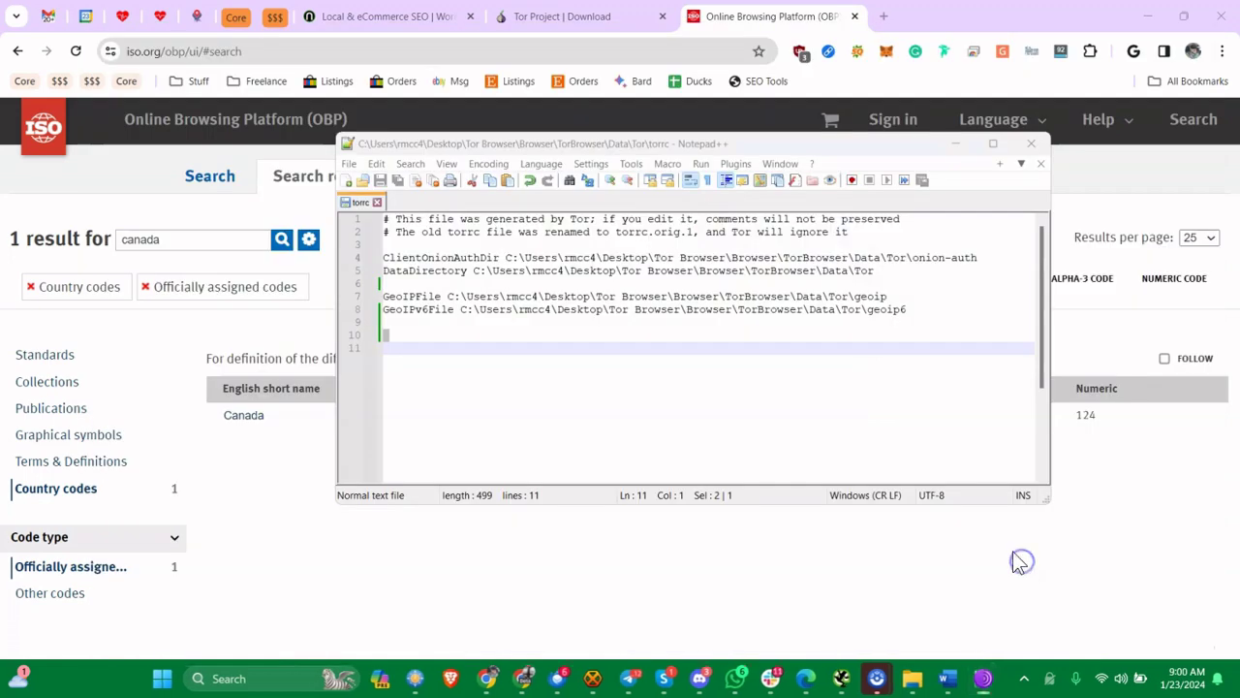
Step: Relaunch Tor Browser, connect to Tor, and load bard.google.com
click(292, 677)
text(tor)
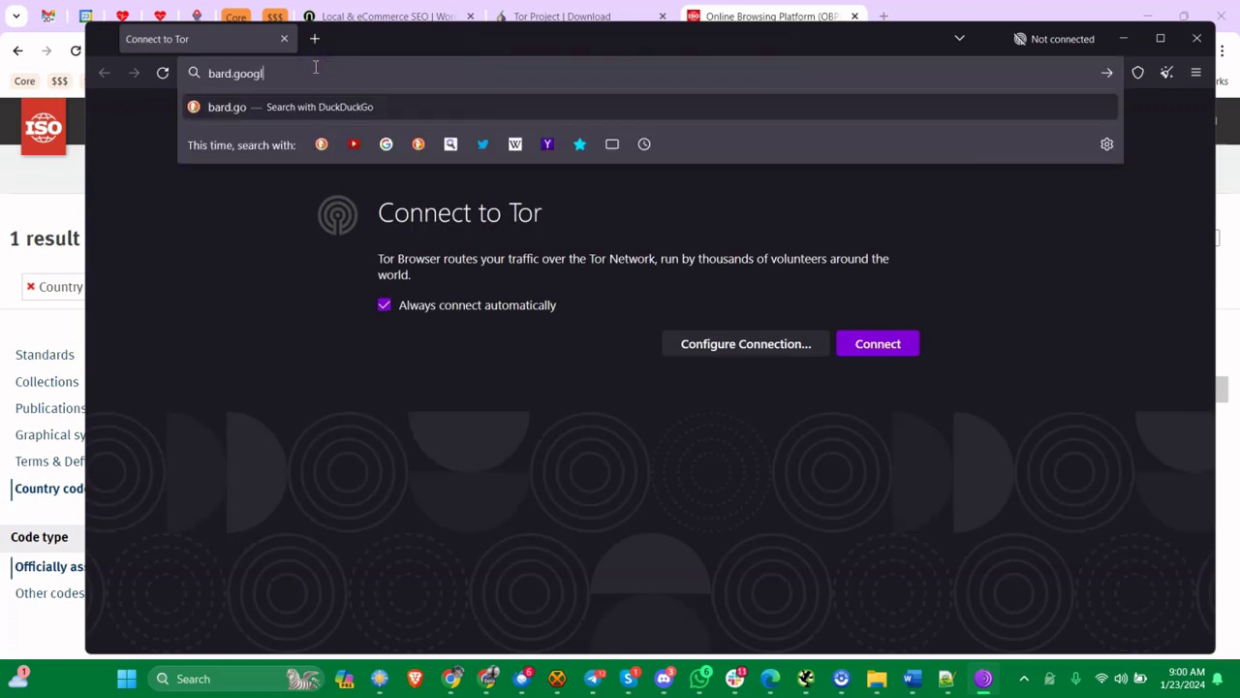
text(google.com)
key(Return)
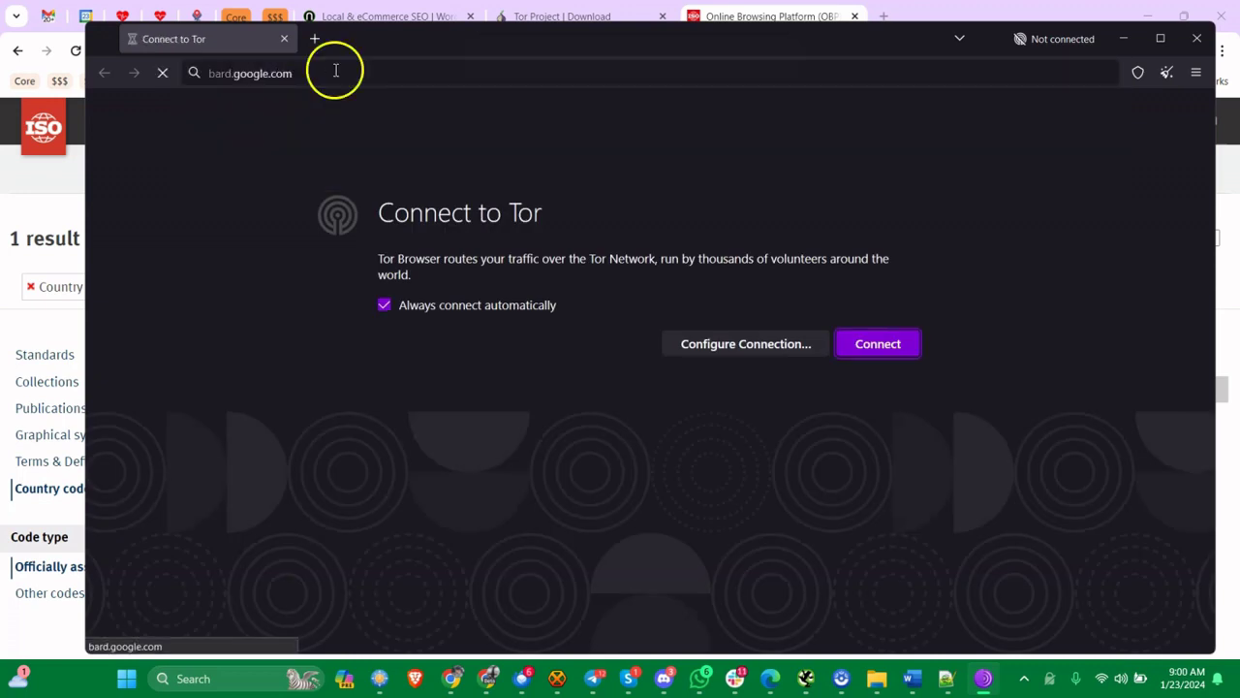
click(1195, 73)
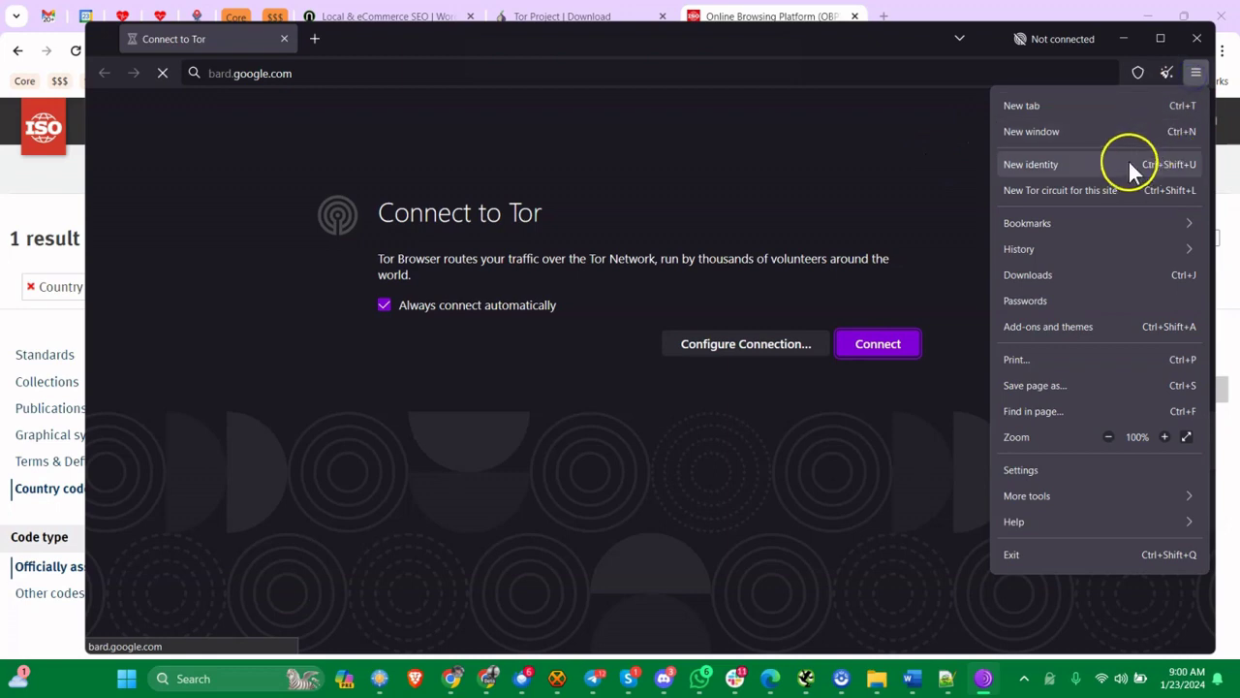
click(899, 349)
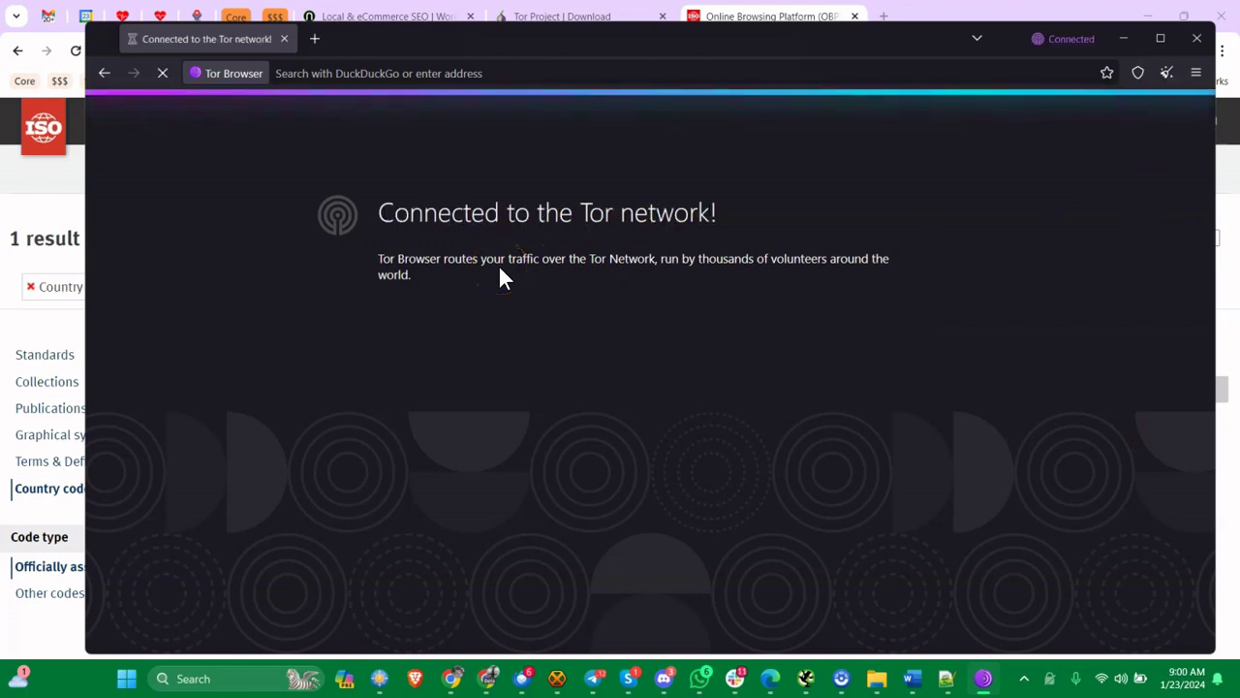
Step: Inspect Bard's circuit, now routed through a Sweden guard, United States middle relay, and Germany exit
click(382, 258)
click(294, 206)
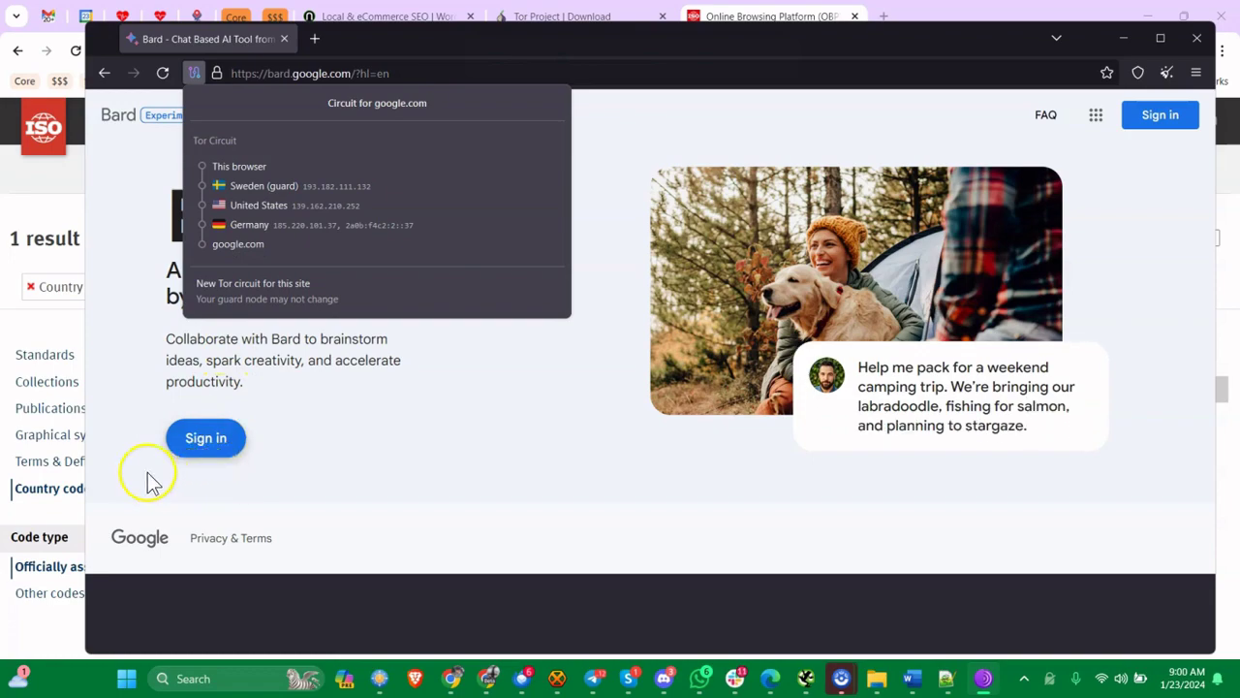
click(118, 399)
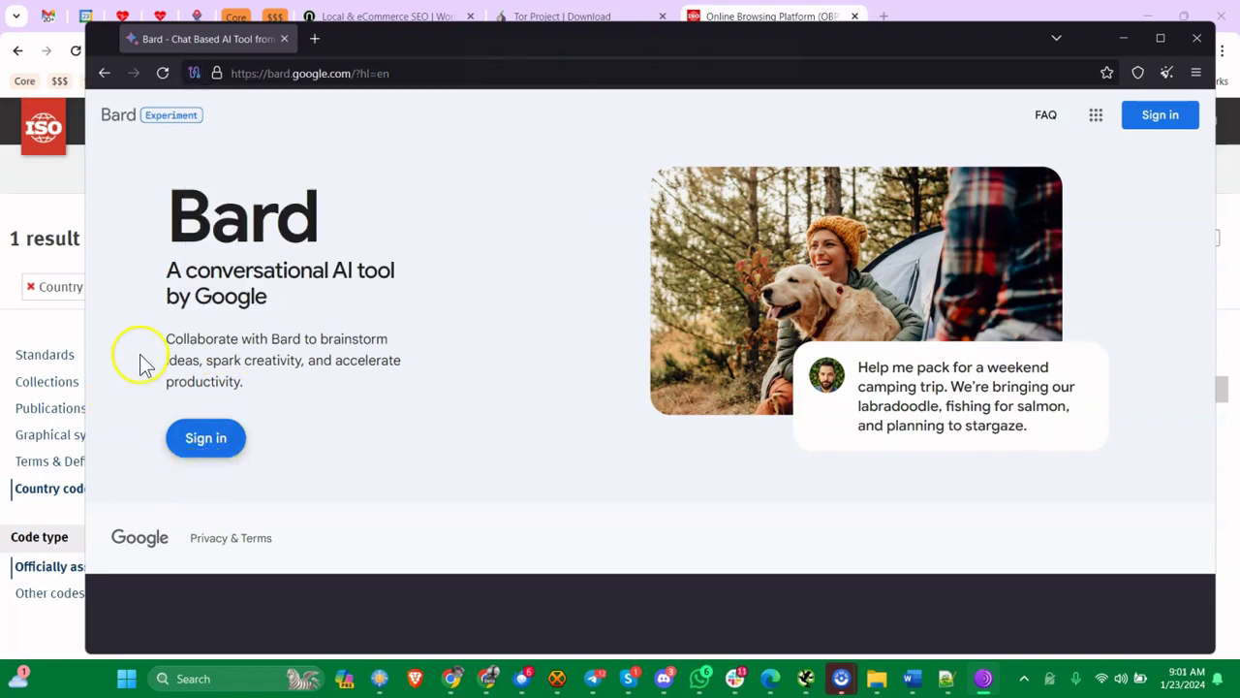